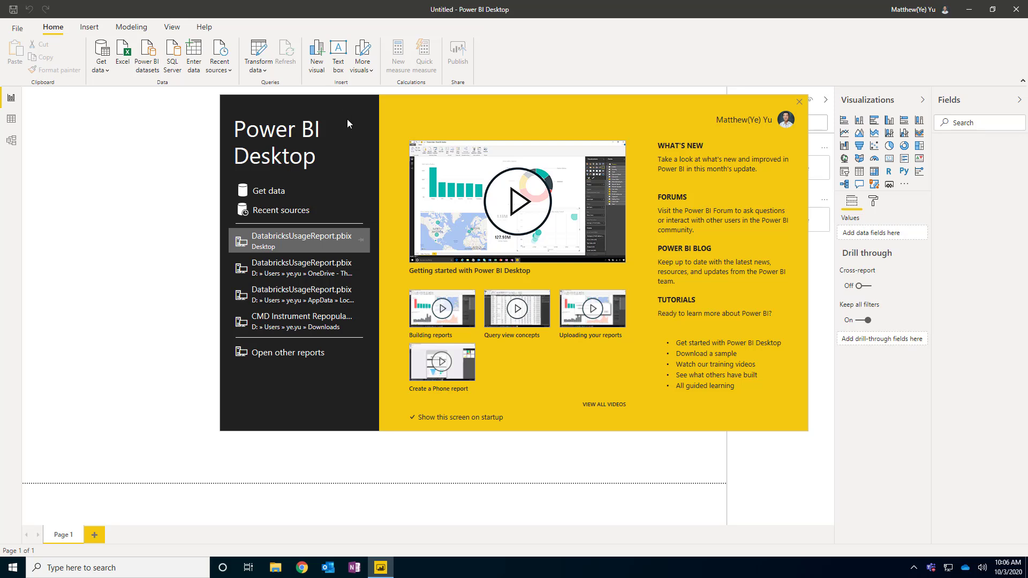
Step: Find the Oracle database connector among the data sources by searching for "Ora" and start connecting with it
{"action": "left_click", "coordinate": [279, 191]}
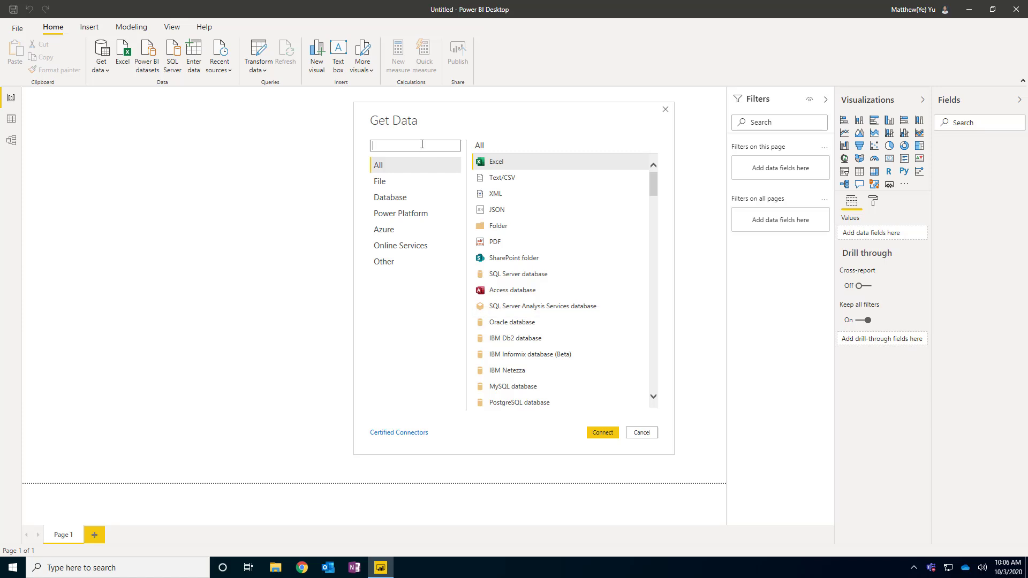
{"action": "type", "text": "Ora"}
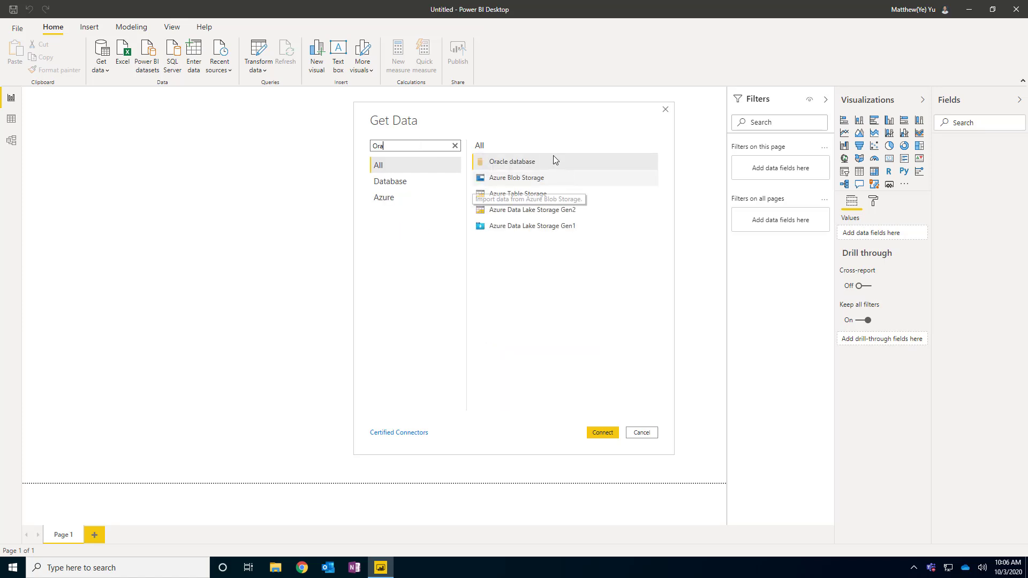
{"action": "left_click", "coordinate": [603, 432]}
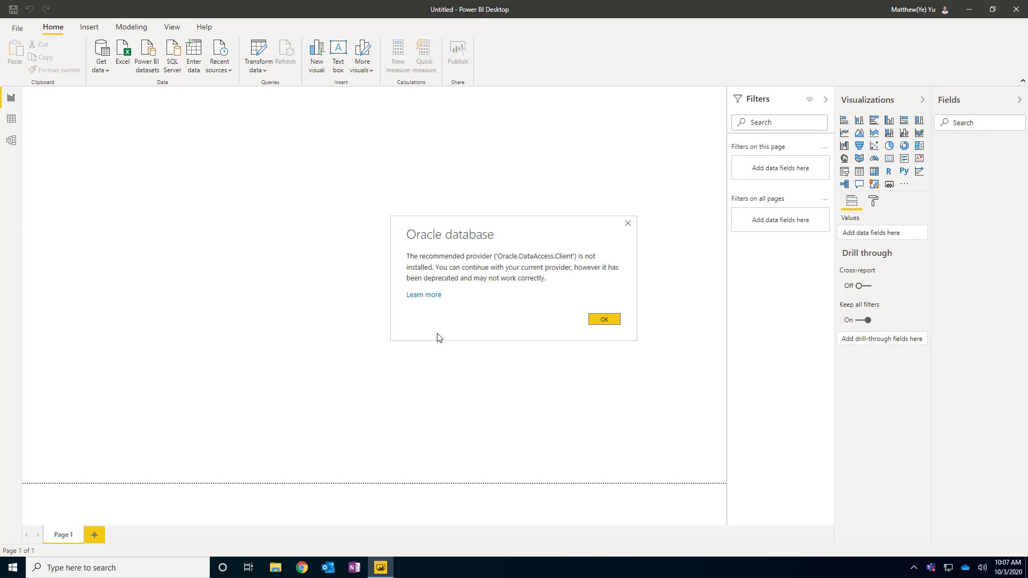
Step: Open the Learn more article about the missing Oracle provider in a maximized browser window and check the supported Oracle versions
{"action": "left_click", "coordinate": [424, 295]}
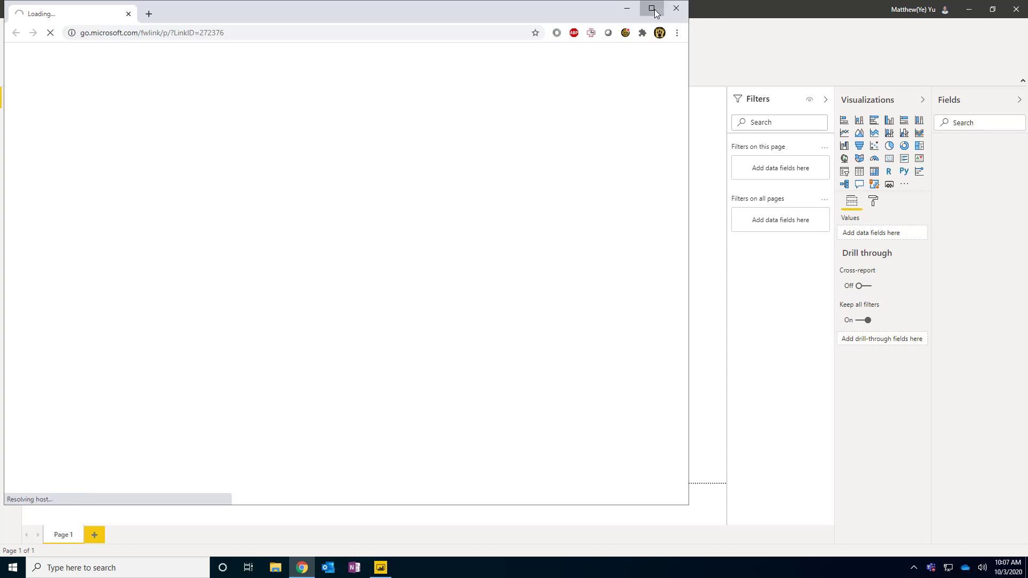
{"action": "left_click", "coordinate": [651, 8]}
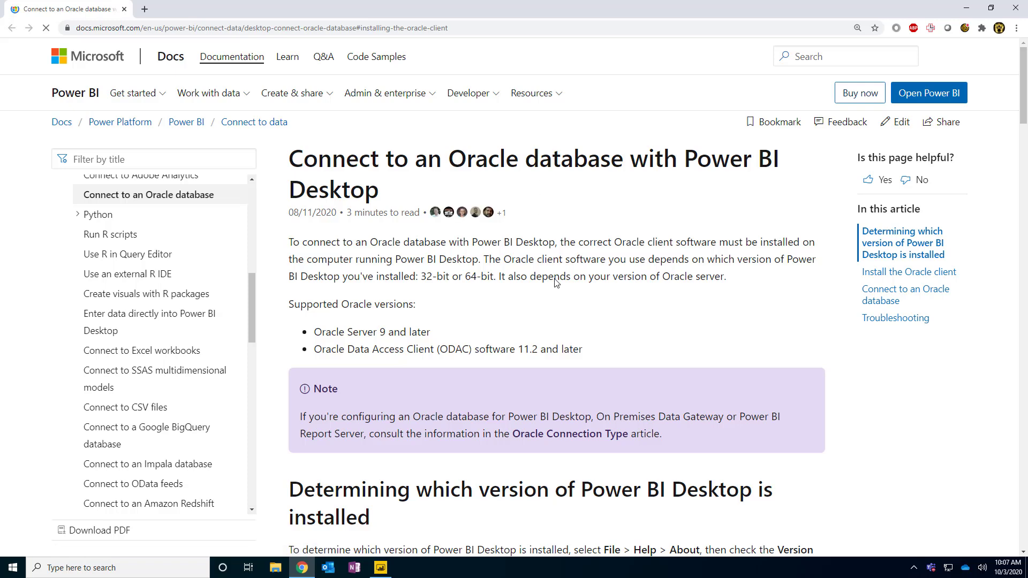
{"action": "scroll", "coordinate": [556, 283], "scroll_direction": "down", "scroll_amount": 1}
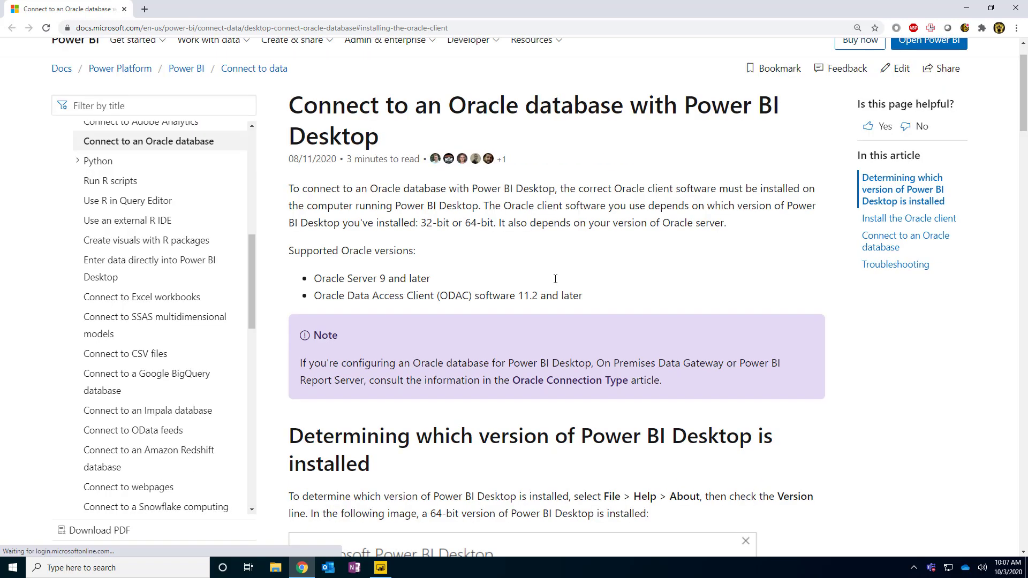
{"action": "scroll", "coordinate": [555, 279], "scroll_direction": "down", "scroll_amount": 2}
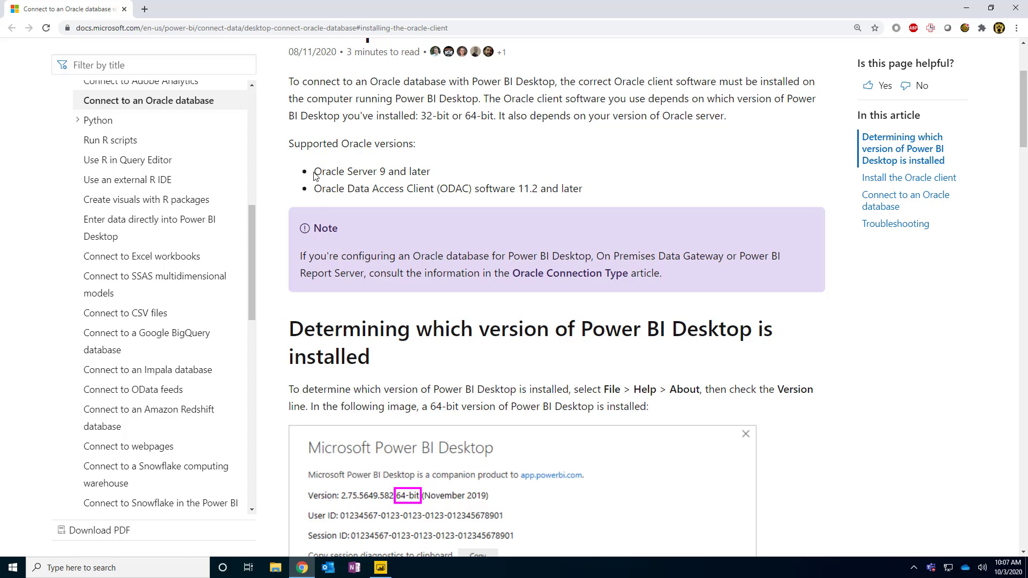
{"action": "left_click_drag", "start_coordinate": [314, 172], "coordinate": [430, 172]}
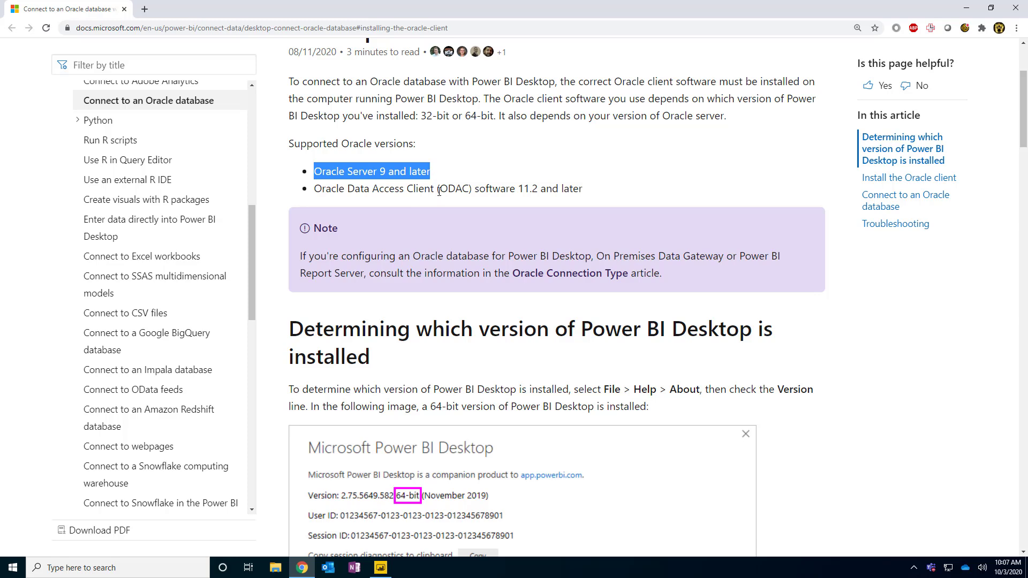
Step: Find the Oracle client installation section of the article and open the download page for the 64-bit Oracle client
{"action": "scroll", "coordinate": [439, 192], "scroll_direction": "down", "scroll_amount": 5}
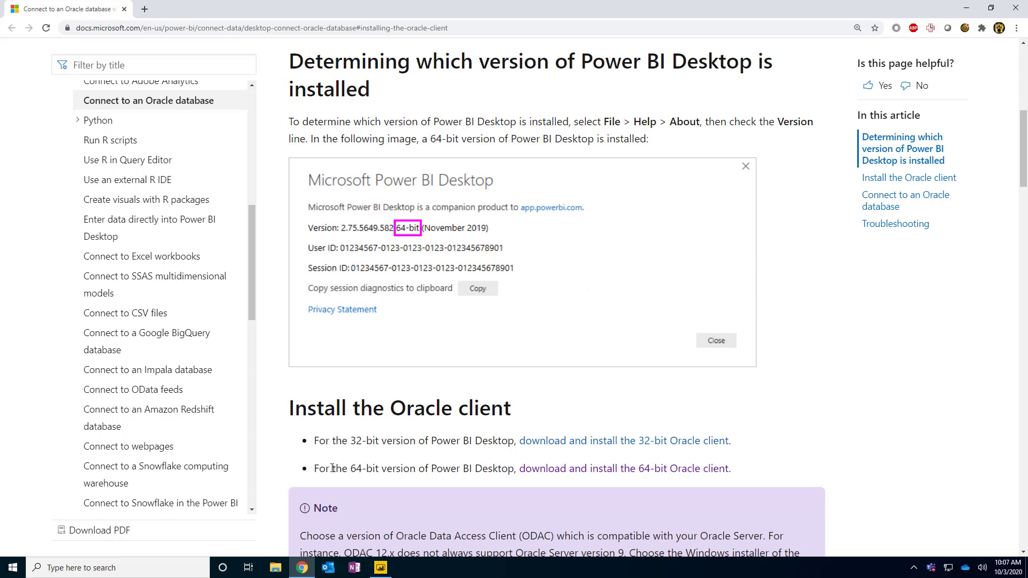
{"action": "left_click_drag", "start_coordinate": [332, 469], "coordinate": [466, 467]}
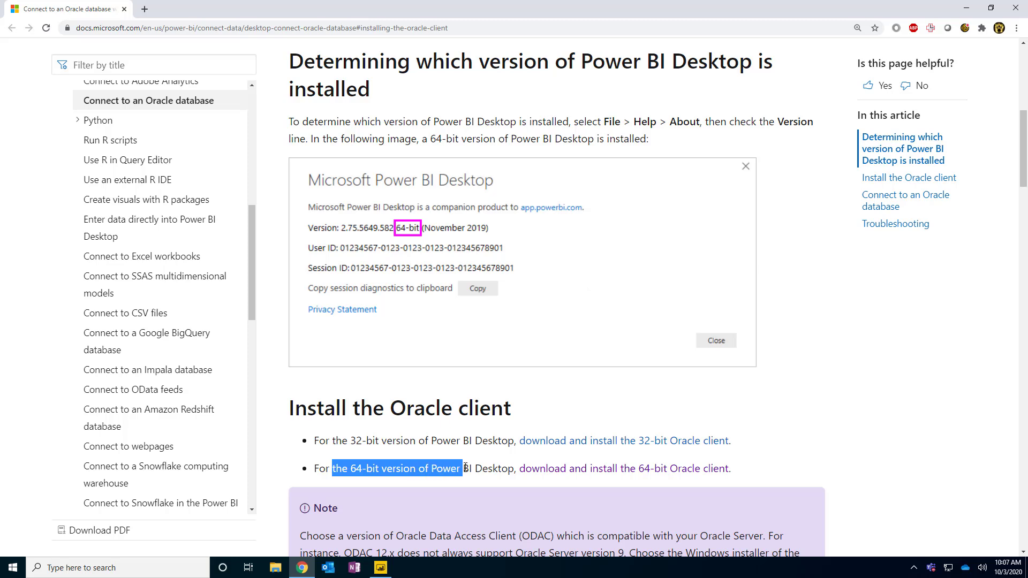
{"action": "scroll", "coordinate": [465, 467], "scroll_direction": "down", "scroll_amount": 2}
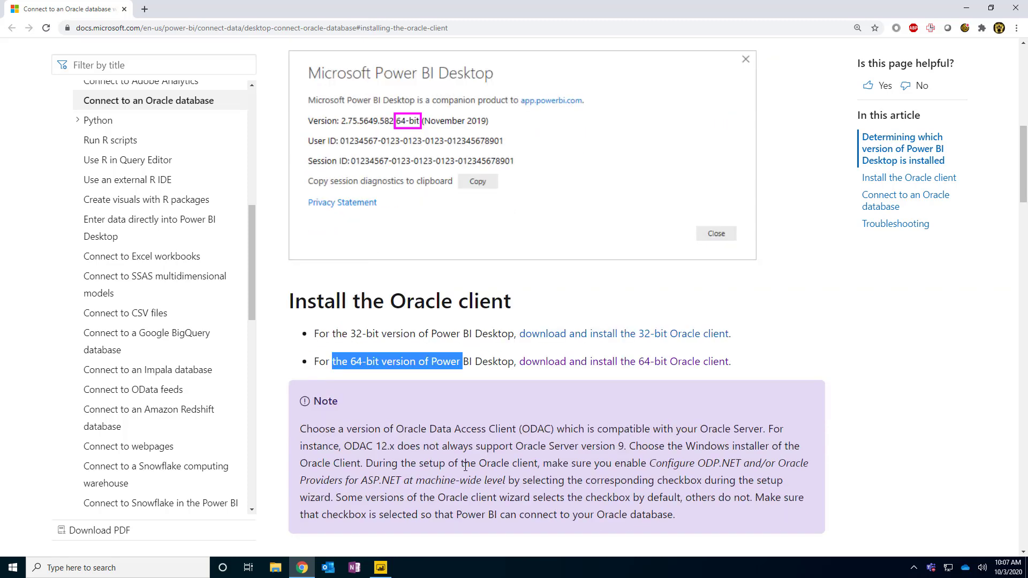
{"action": "left_click", "coordinate": [577, 365]}
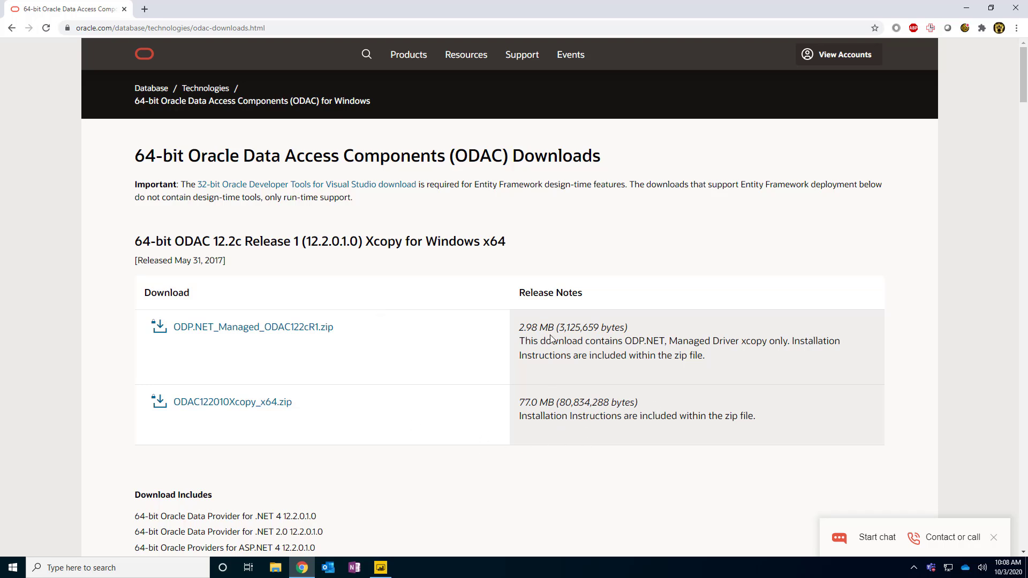
Step: Compare the version numbers and file sizes of the 64-bit ODAC releases offered on the download page
{"action": "left_click_drag", "start_coordinate": [519, 402], "coordinate": [548, 402]}
{"action": "left_click_drag", "start_coordinate": [307, 241], "coordinate": [334, 243]}
{"action": "left_click_drag", "start_coordinate": [520, 328], "coordinate": [554, 327]}
{"action": "left_click_drag", "start_coordinate": [520, 402], "coordinate": [547, 402]}
{"action": "scroll", "coordinate": [476, 374], "scroll_direction": "down", "scroll_amount": 2}
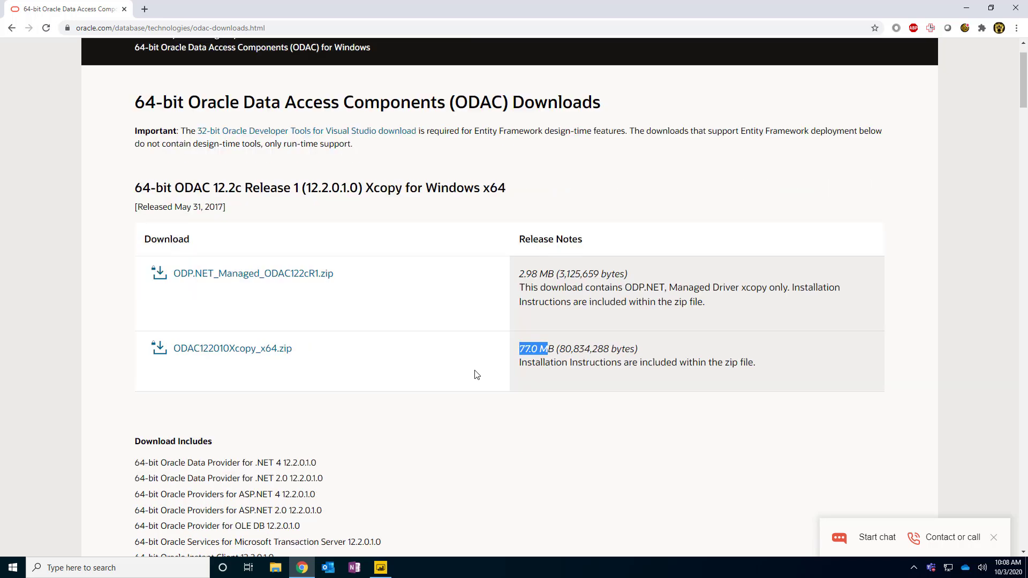
{"action": "scroll", "coordinate": [477, 375], "scroll_direction": "down", "scroll_amount": 6}
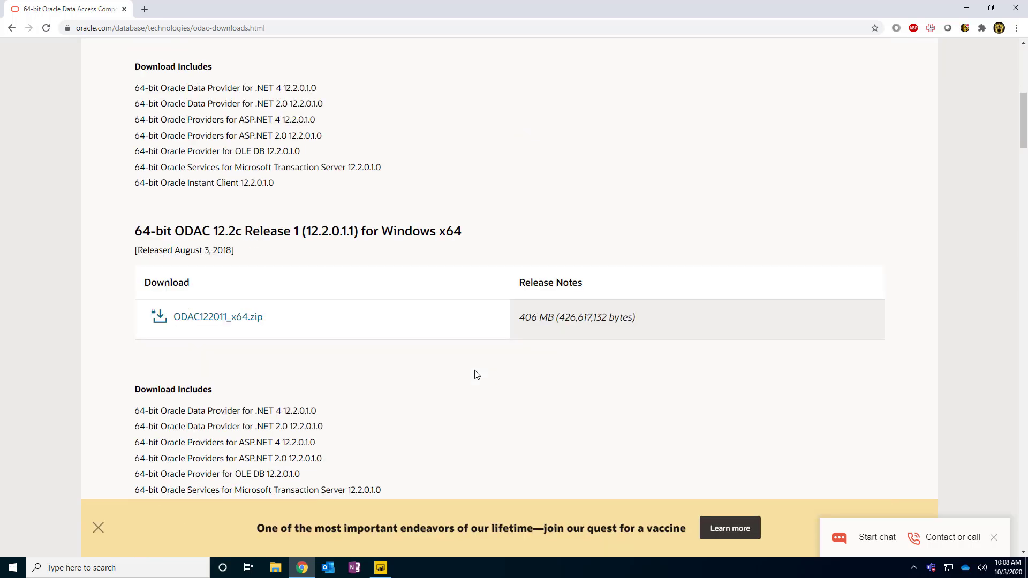
{"action": "left_click_drag", "start_coordinate": [556, 318], "coordinate": [527, 318]}
{"action": "scroll", "coordinate": [518, 322], "scroll_direction": "down", "scroll_amount": 2}
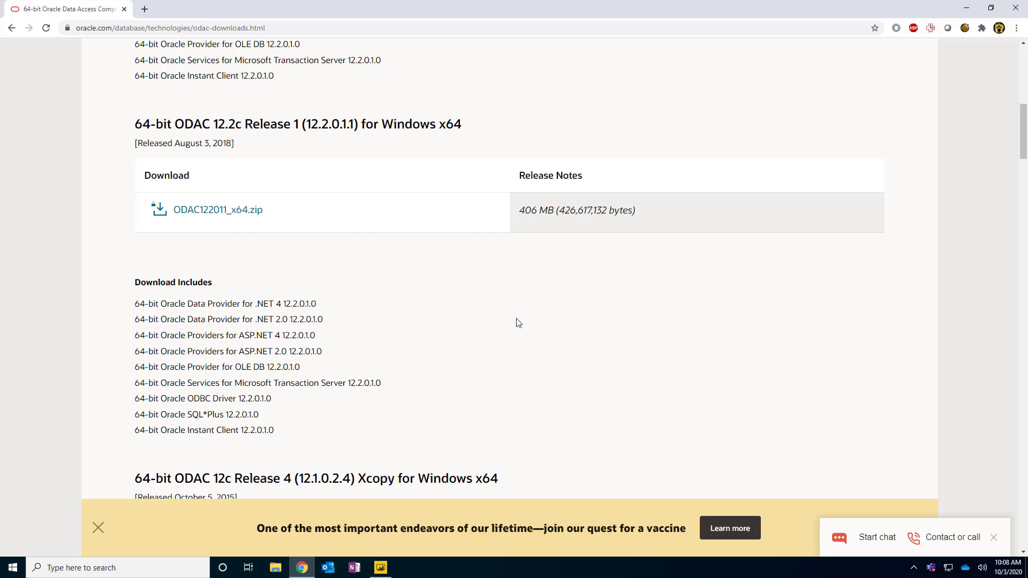
{"action": "scroll", "coordinate": [518, 322], "scroll_direction": "down", "scroll_amount": 1}
{"action": "left_click_drag", "start_coordinate": [333, 425], "coordinate": [301, 425]}
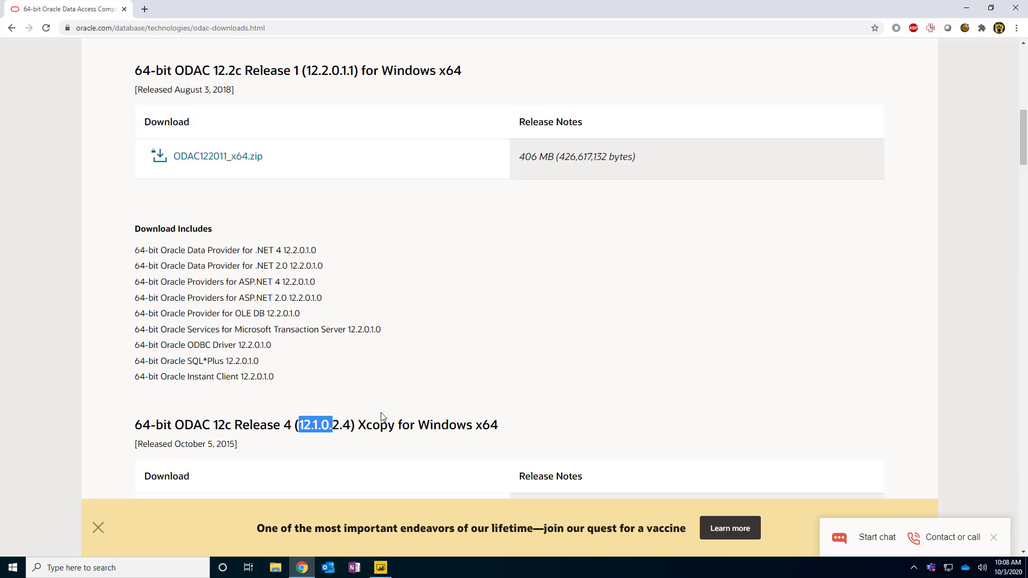
{"action": "scroll", "coordinate": [383, 416], "scroll_direction": "up", "scroll_amount": 4}
{"action": "scroll", "coordinate": [383, 415], "scroll_direction": "up", "scroll_amount": 1}
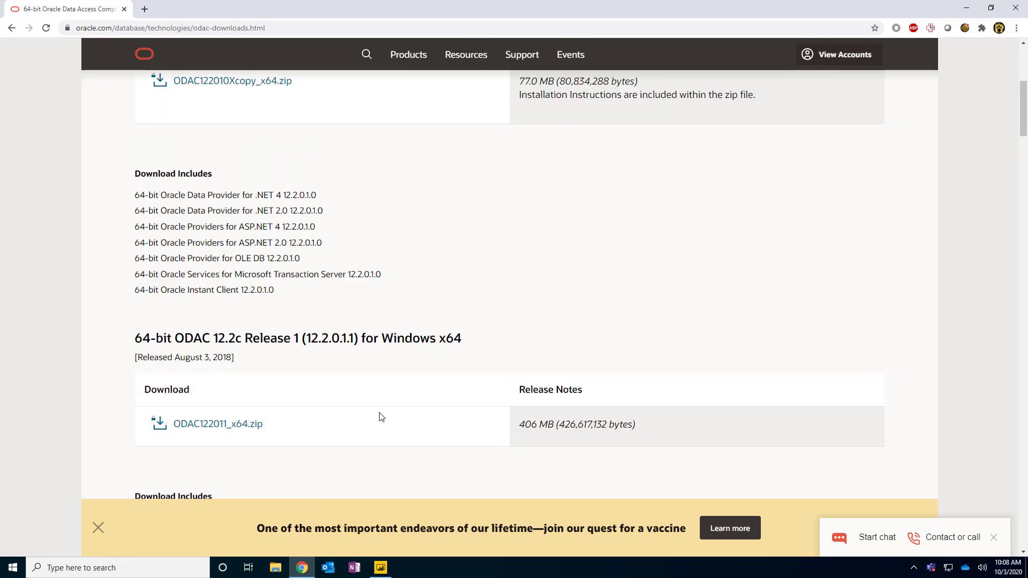
Step: Download ODAC122011_x64.zip from the 12.2.0.1.1 release, accepting the Oracle License Agreement and signing in with the Oracle account
{"action": "left_click", "coordinate": [99, 529]}
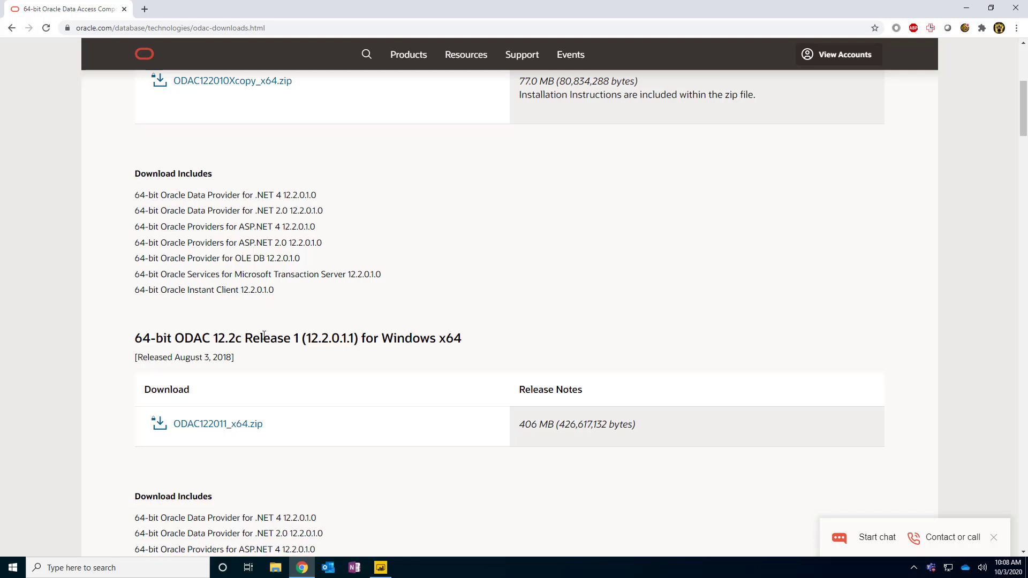
{"action": "left_click_drag", "start_coordinate": [306, 338], "coordinate": [338, 338]}
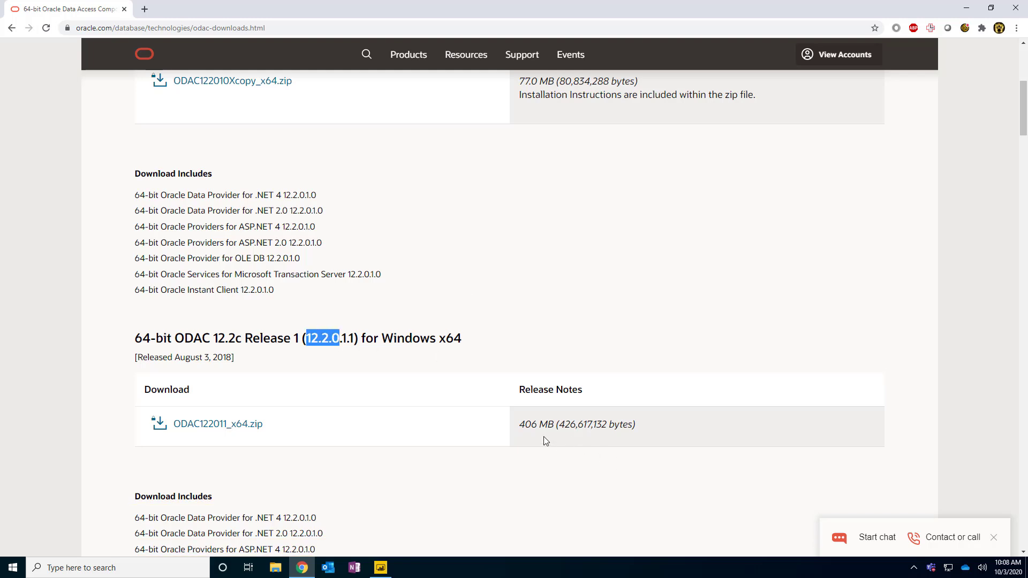
{"action": "left_click_drag", "start_coordinate": [520, 424], "coordinate": [547, 425]}
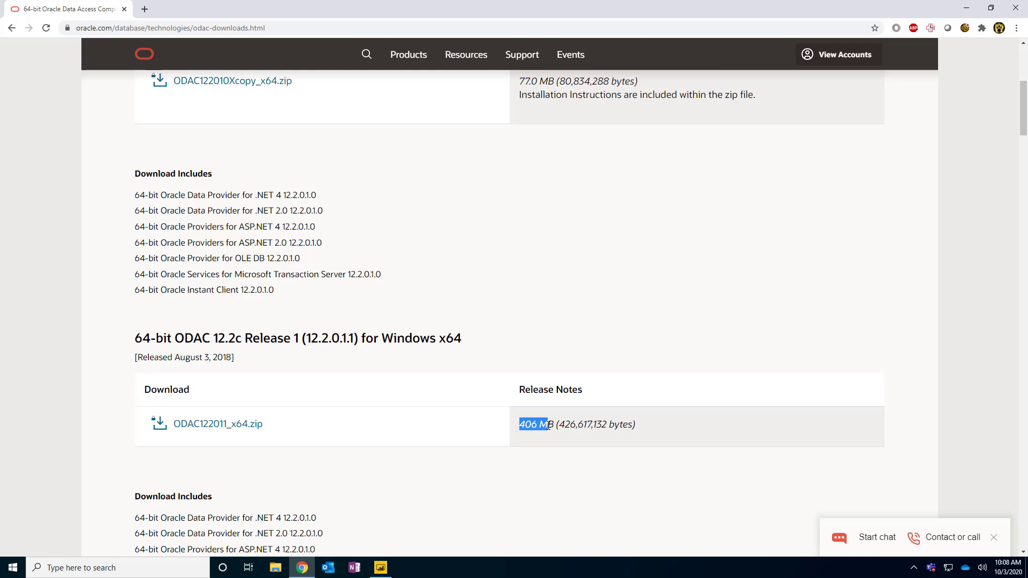
{"action": "left_click", "coordinate": [218, 431]}
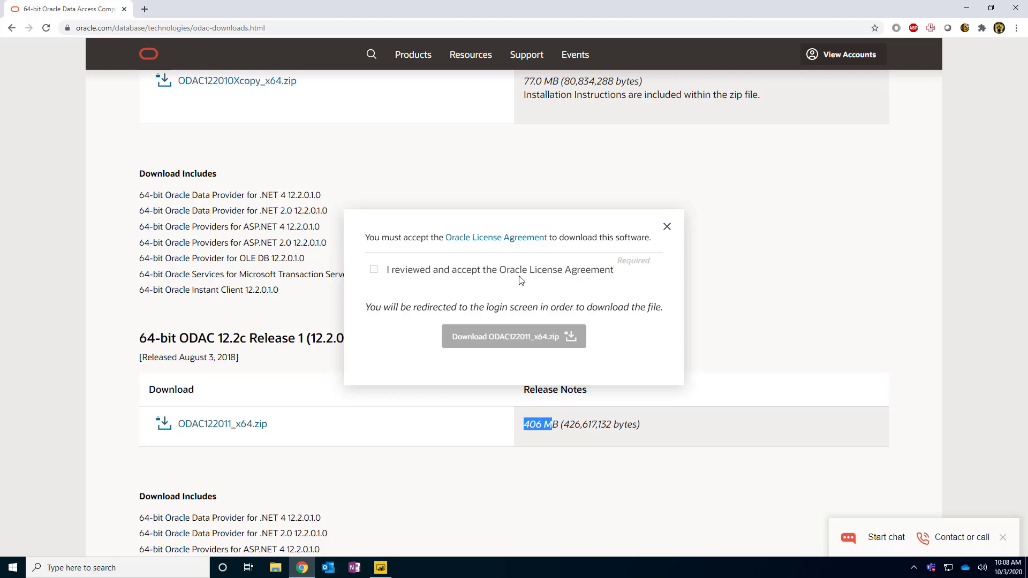
{"action": "left_click", "coordinate": [374, 272]}
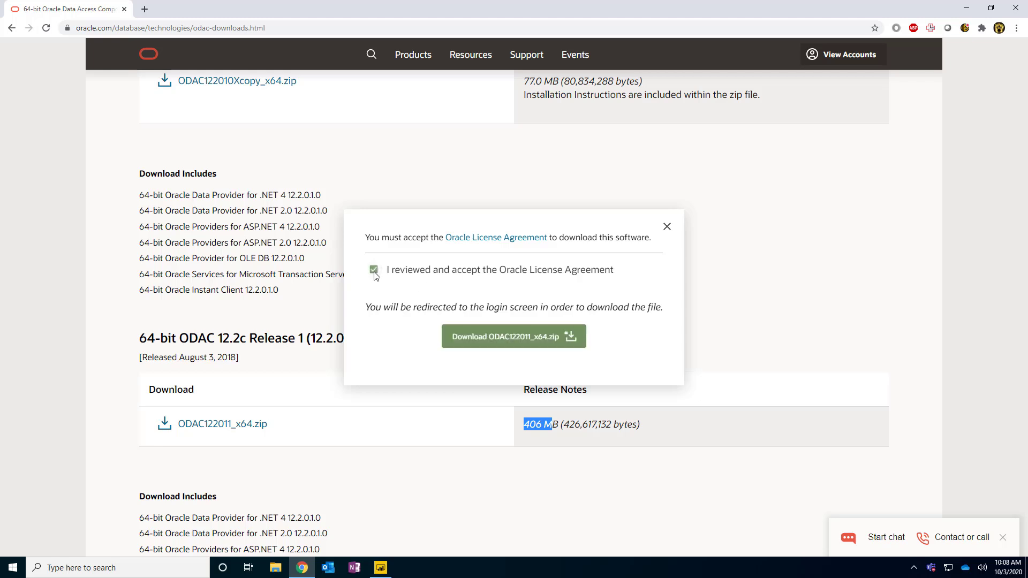
{"action": "left_click", "coordinate": [516, 344]}
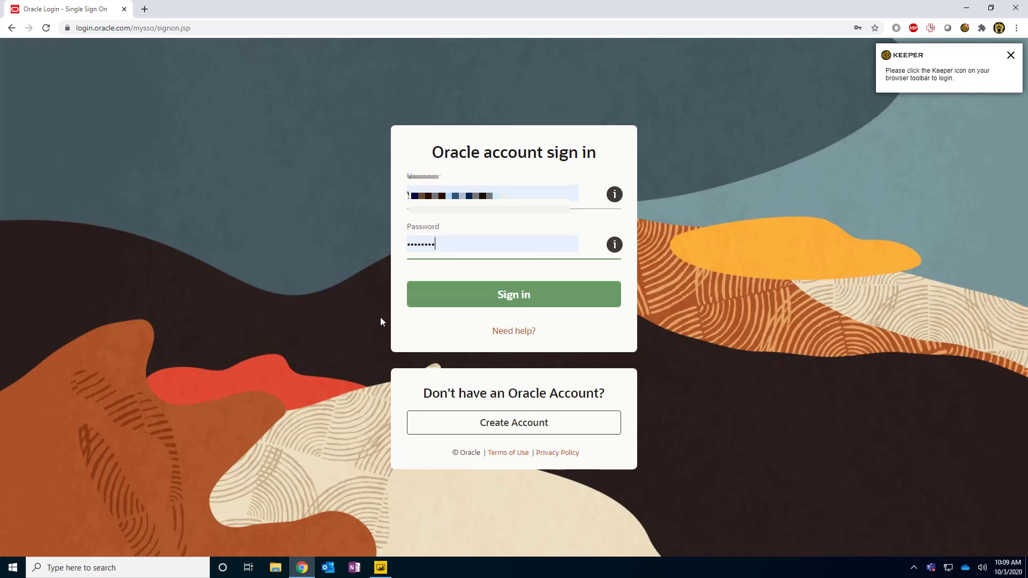
{"action": "left_click", "coordinate": [501, 300]}
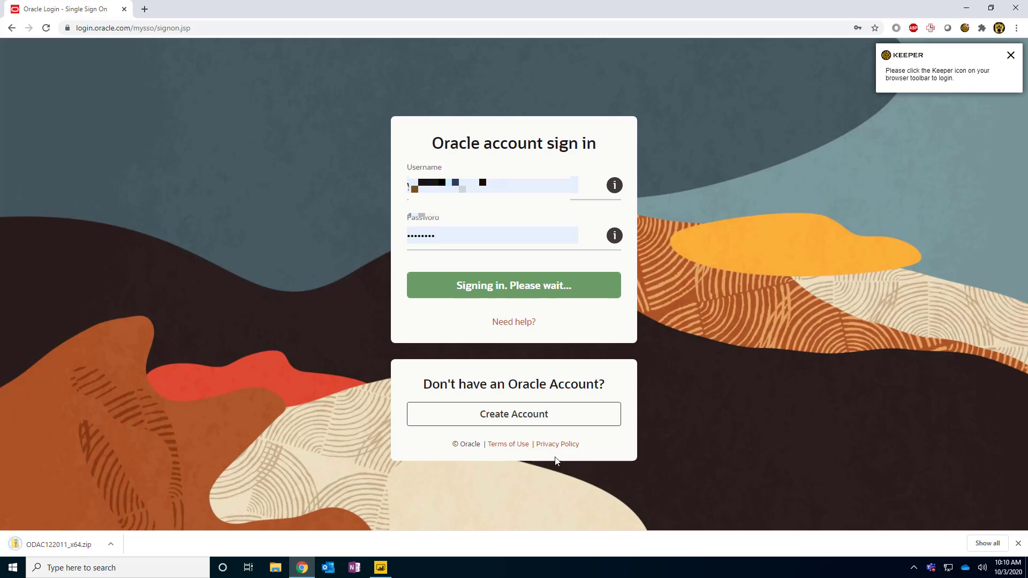
Step: Extract the downloaded ODAC122011_x64 archive into its own folder inside Downloads
{"action": "left_click", "coordinate": [66, 548]}
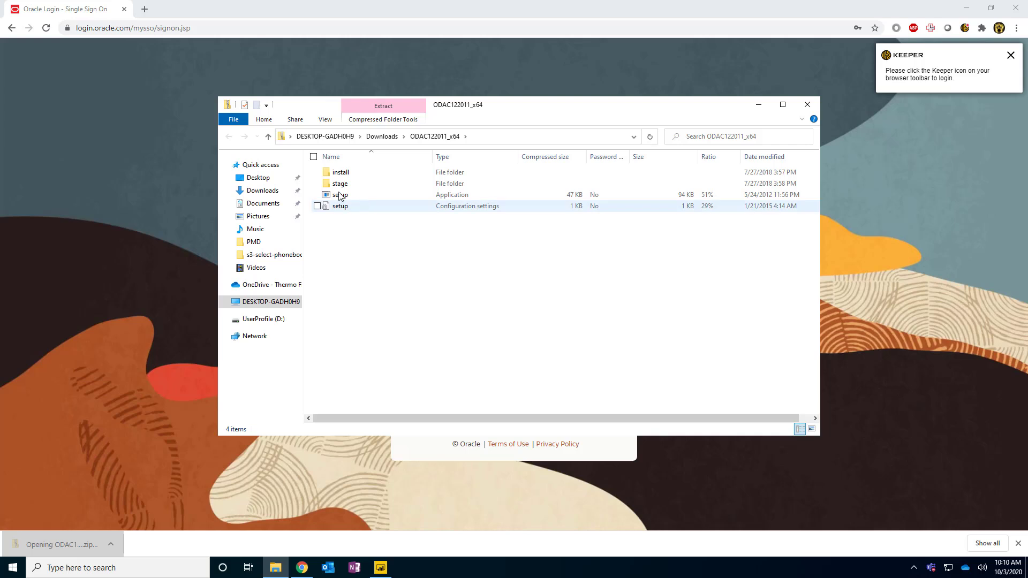
{"action": "left_click", "coordinate": [386, 138]}
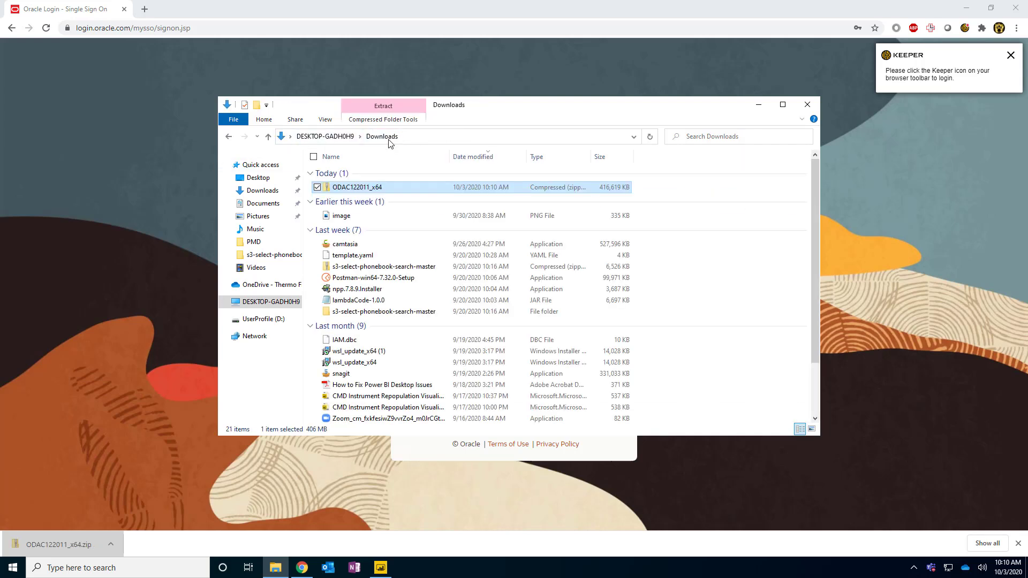
{"action": "right_click", "coordinate": [358, 189]}
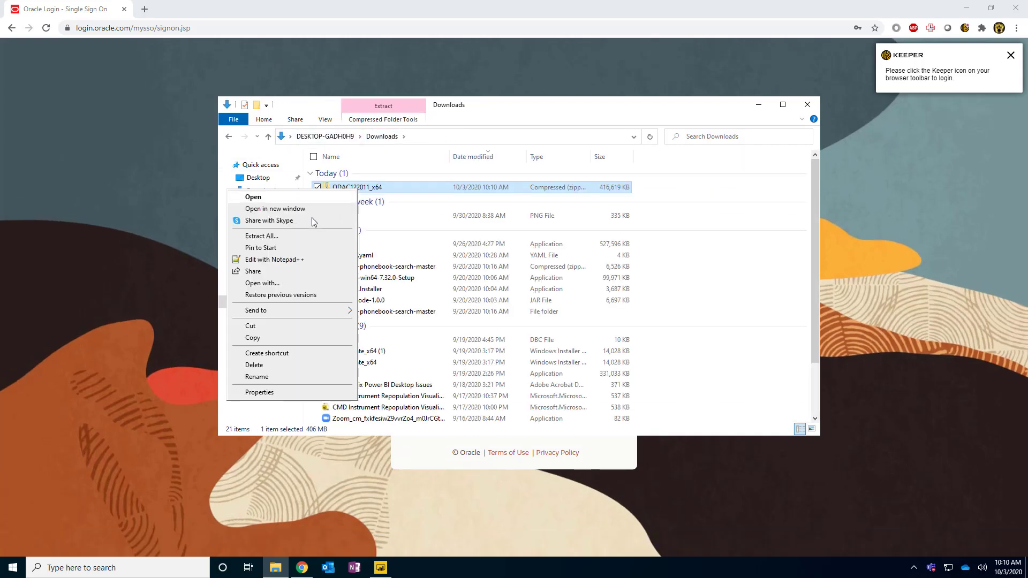
{"action": "left_click", "coordinate": [301, 244]}
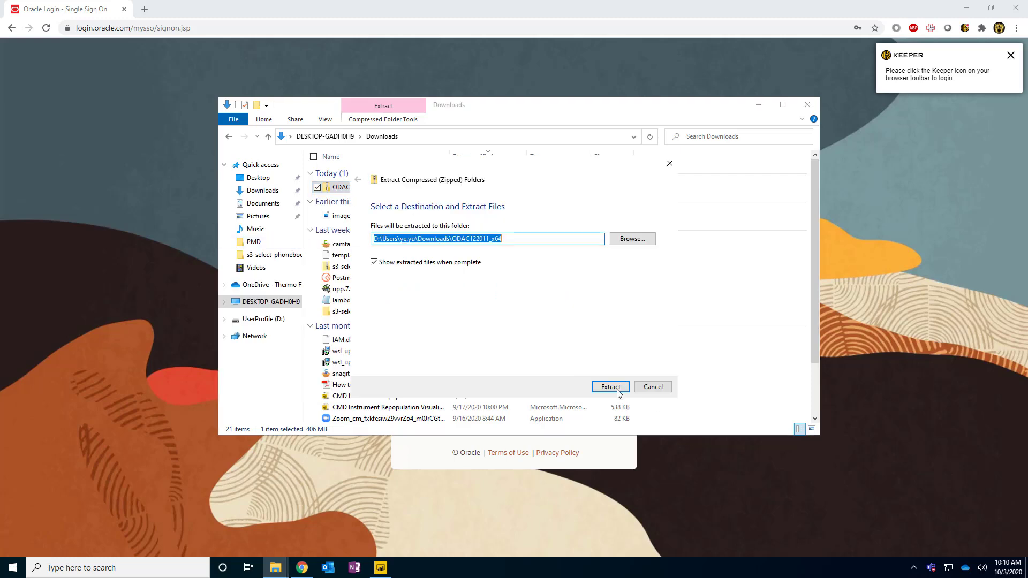
{"action": "left_click", "coordinate": [617, 387]}
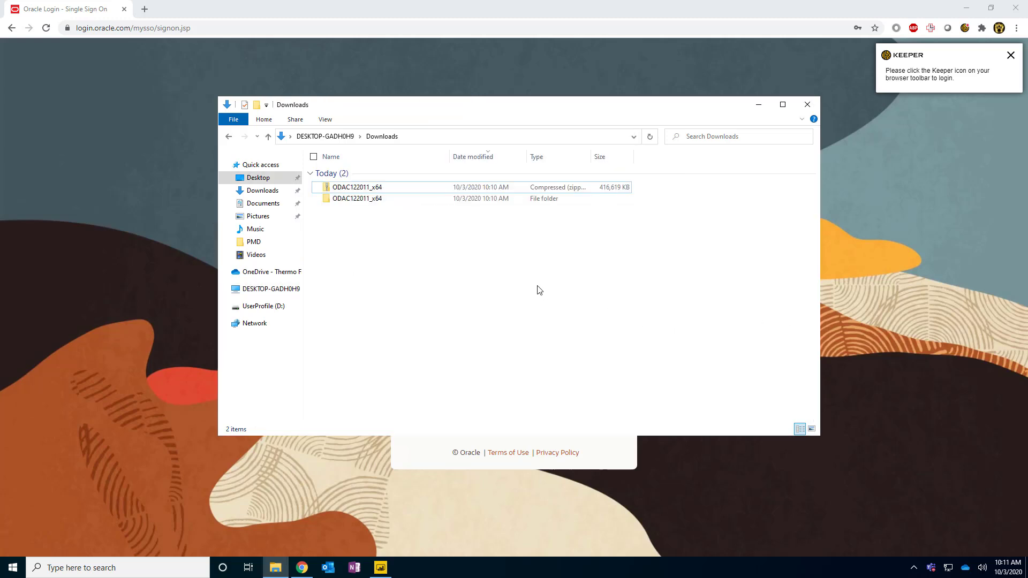
Step: Run the setup application from the extracted ODAC122011_x64 folder and allow it to make changes to the device
{"action": "double_click", "coordinate": [358, 200]}
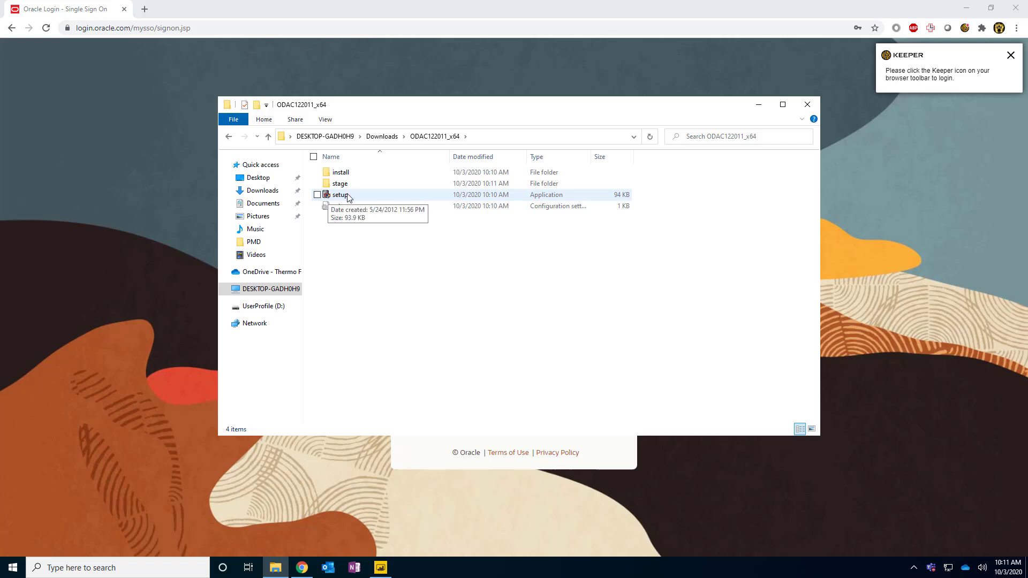
{"action": "left_click", "coordinate": [347, 196]}
{"action": "double_click", "coordinate": [370, 195]}
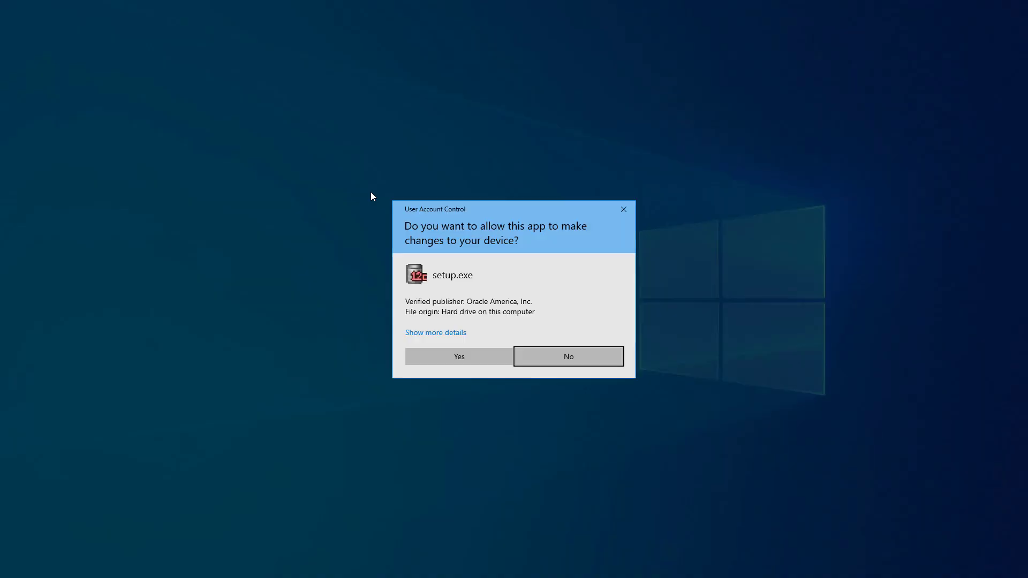
{"action": "left_click", "coordinate": [459, 356]}
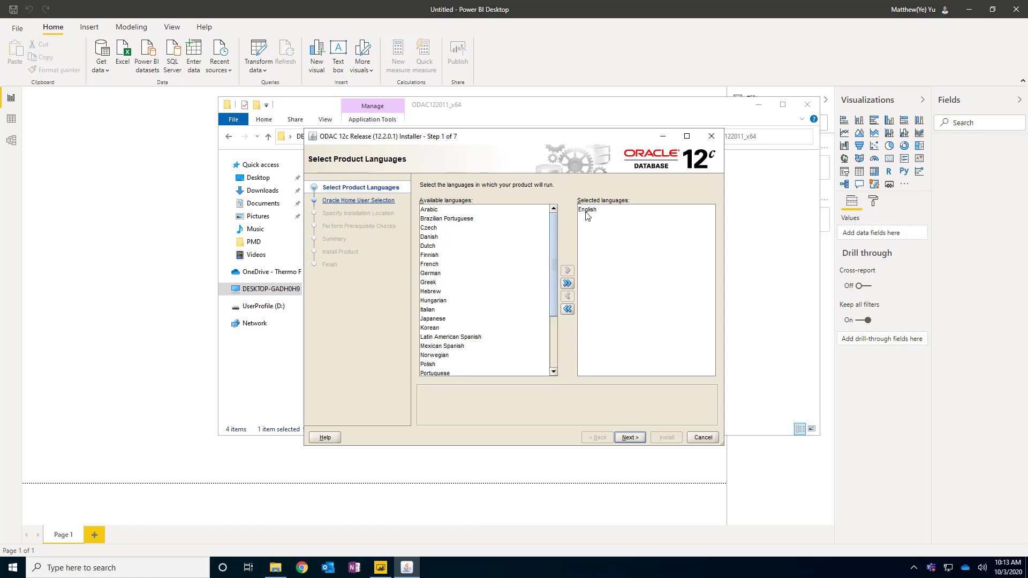
Step: Accept English and the Windows Built-in Account in the installer, and set the Oracle base path to C:\orac
{"action": "left_click", "coordinate": [634, 440]}
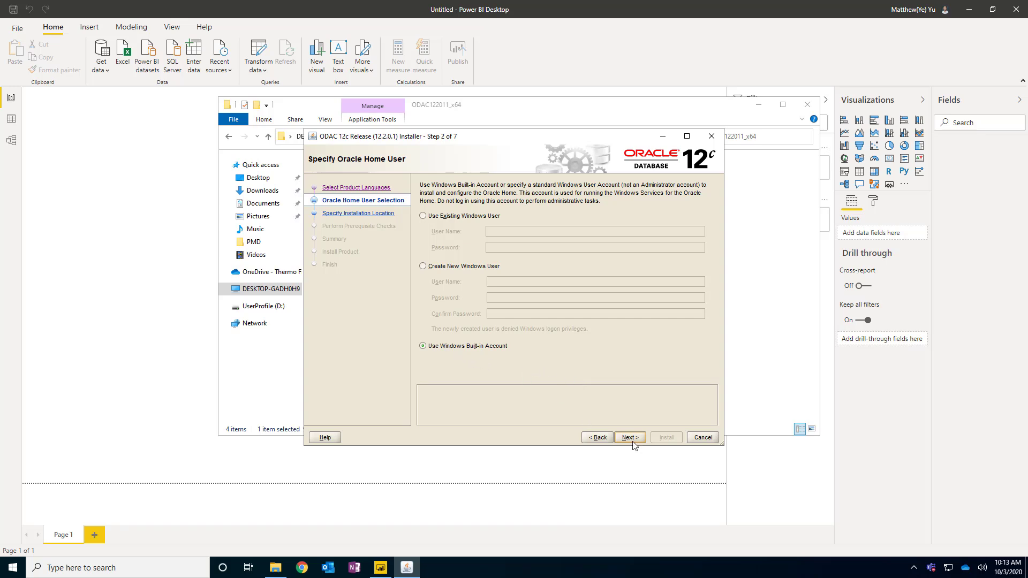
{"action": "left_click", "coordinate": [632, 439]}
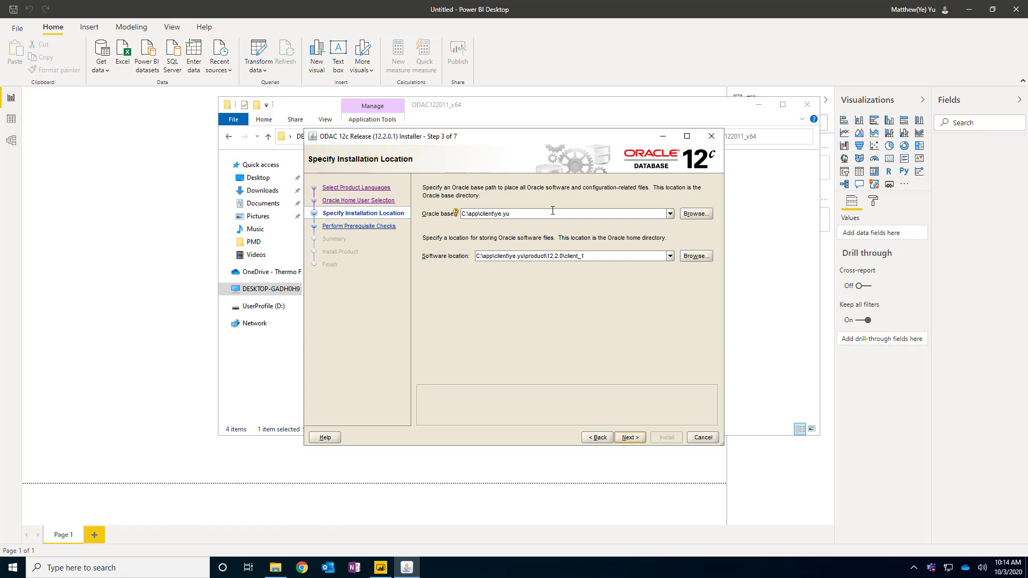
{"action": "left_click_drag", "start_coordinate": [511, 214], "coordinate": [693, 216]}
{"action": "type", "text": "orac"}
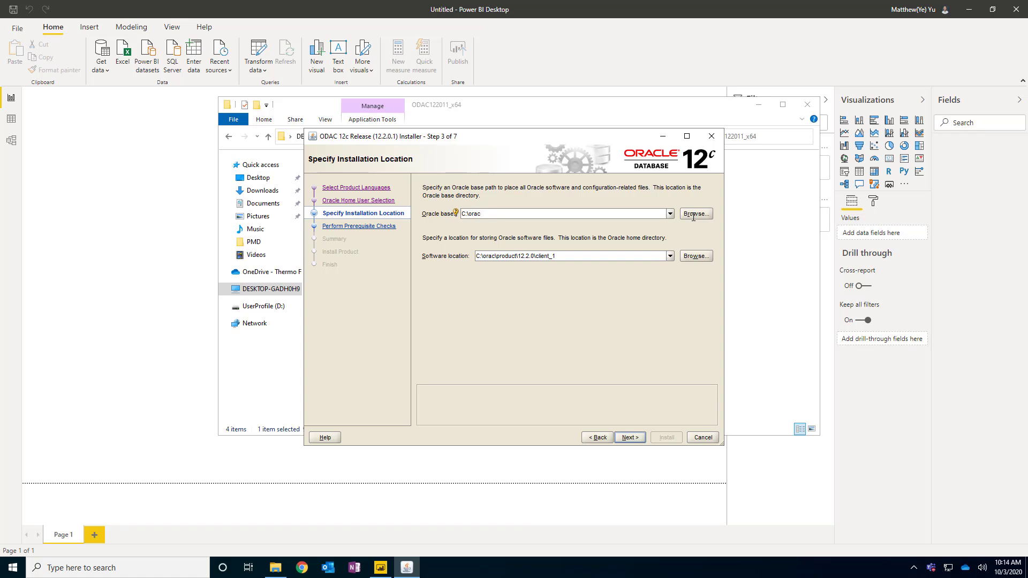
Step: Complete the Oracle base path as C:\oracle and confirm the installation location
{"action": "type", "text": "le"}
{"action": "left_click_drag", "start_coordinate": [487, 213], "coordinate": [443, 211]}
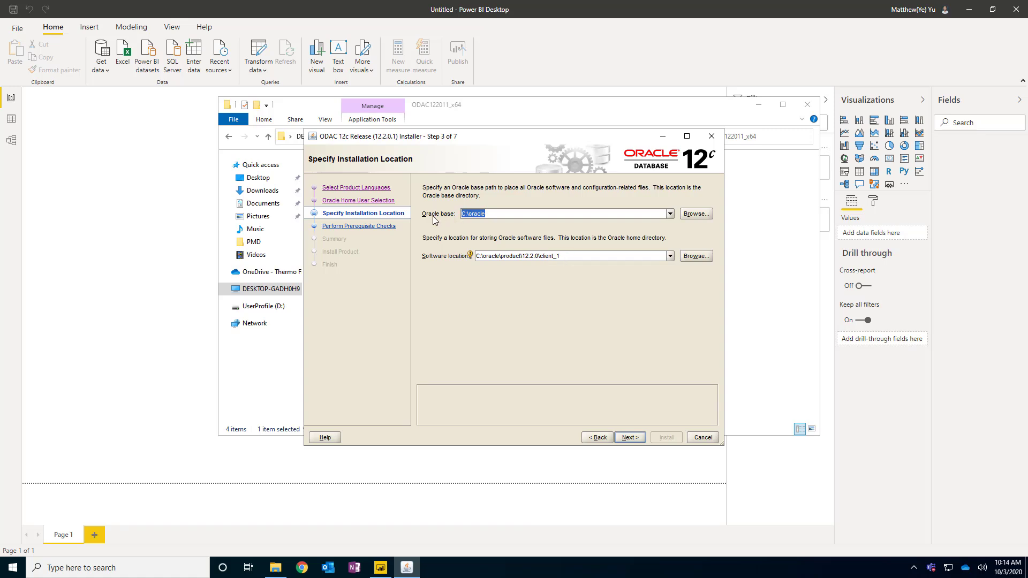
{"action": "left_click", "coordinate": [630, 438]}
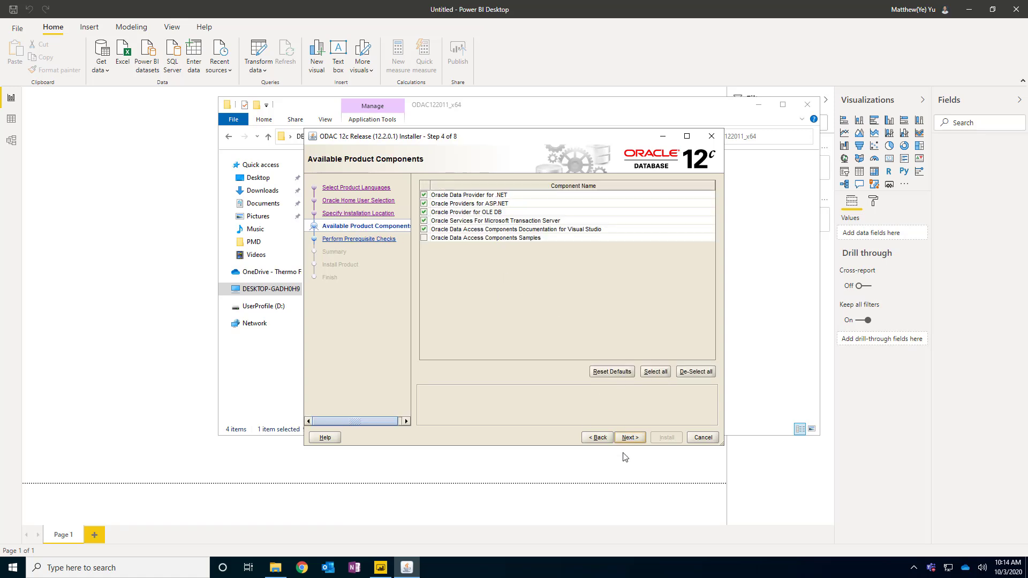
Step: Install with the default components, leaving machine-wide ODP.NET configuration off and the database connection details unfilled, and close the finished installer
{"action": "left_click", "coordinate": [630, 438]}
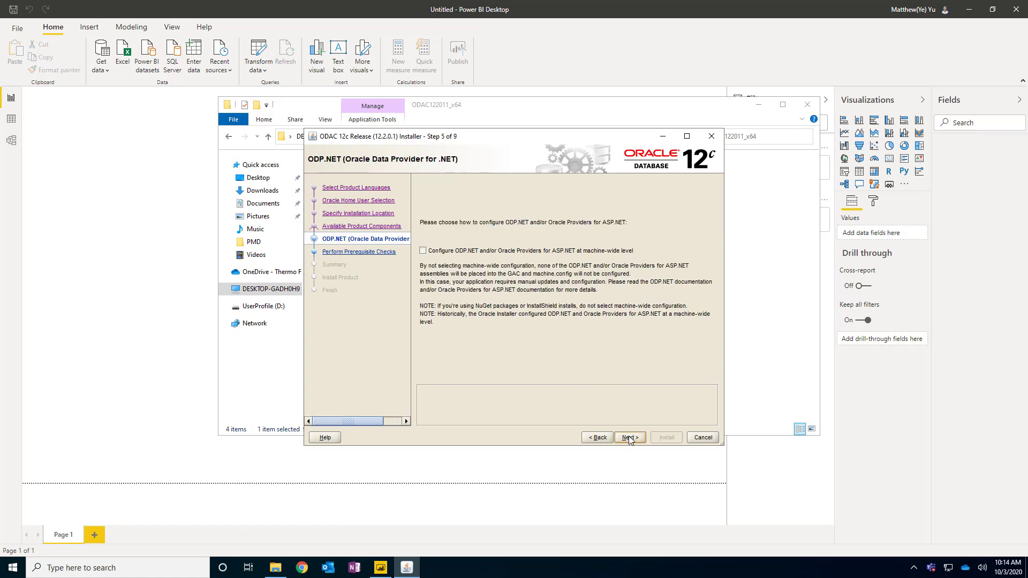
{"action": "left_click", "coordinate": [630, 439]}
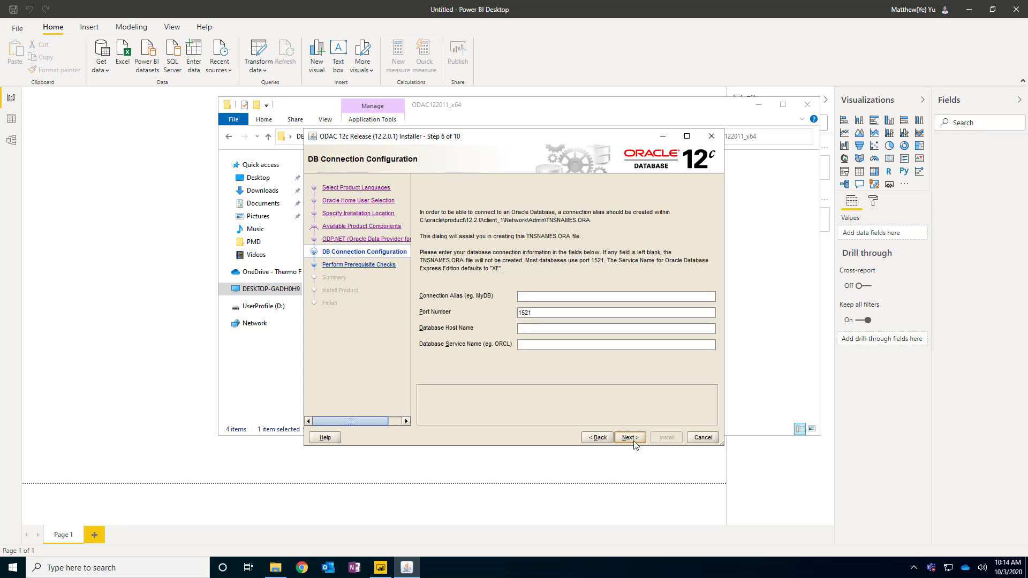
{"action": "left_click", "coordinate": [630, 438]}
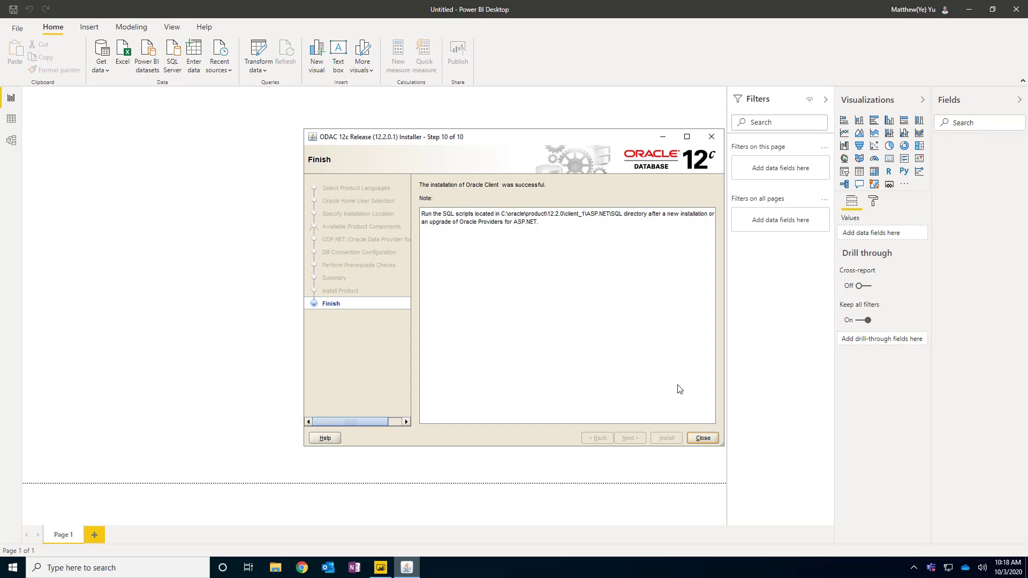
{"action": "left_click", "coordinate": [702, 438]}
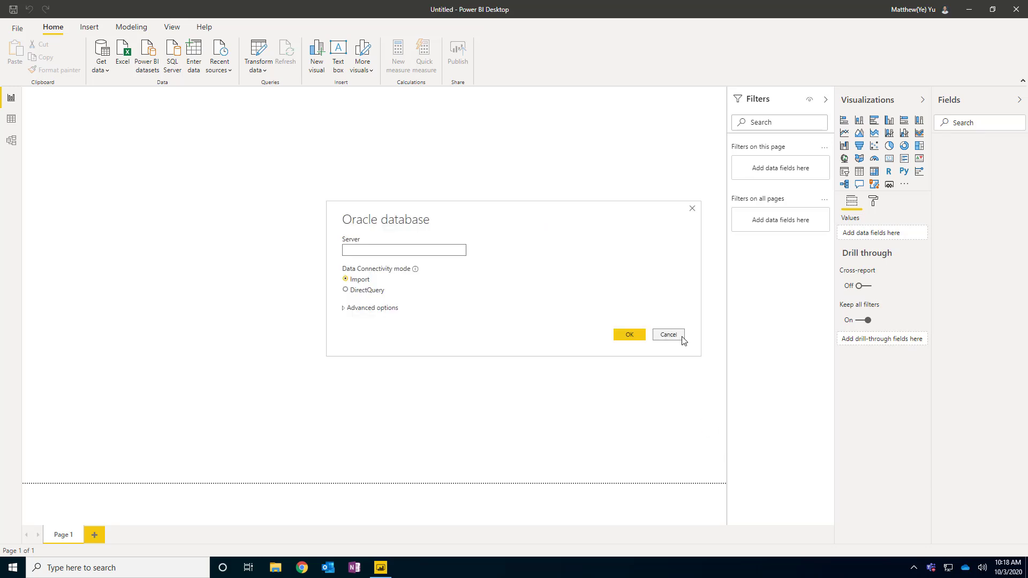
Step: Dismiss the Oracle database connection dialog and restart Power BI Desktop without saving changes
{"action": "left_click", "coordinate": [682, 337]}
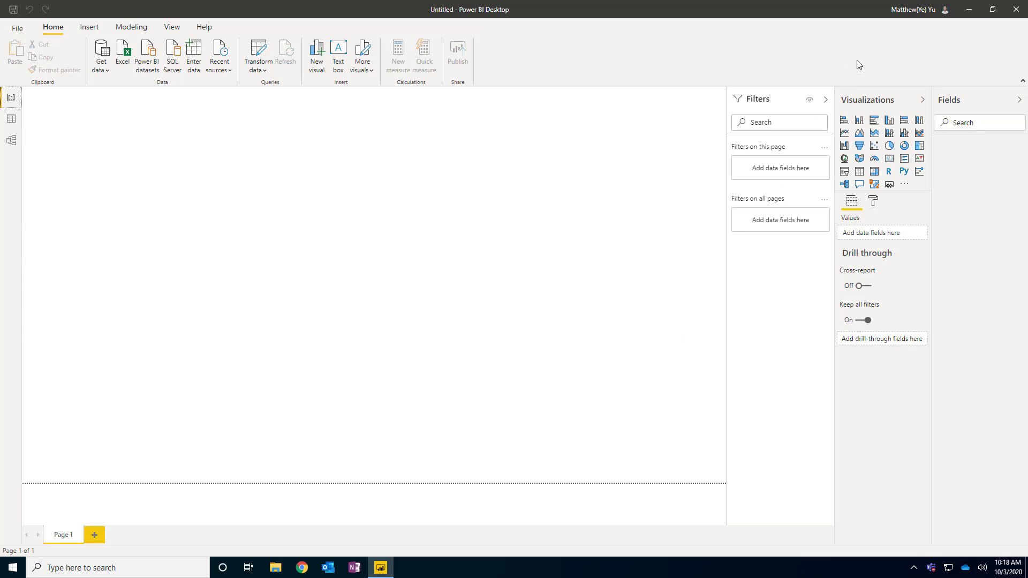
{"action": "left_click", "coordinate": [1018, 10]}
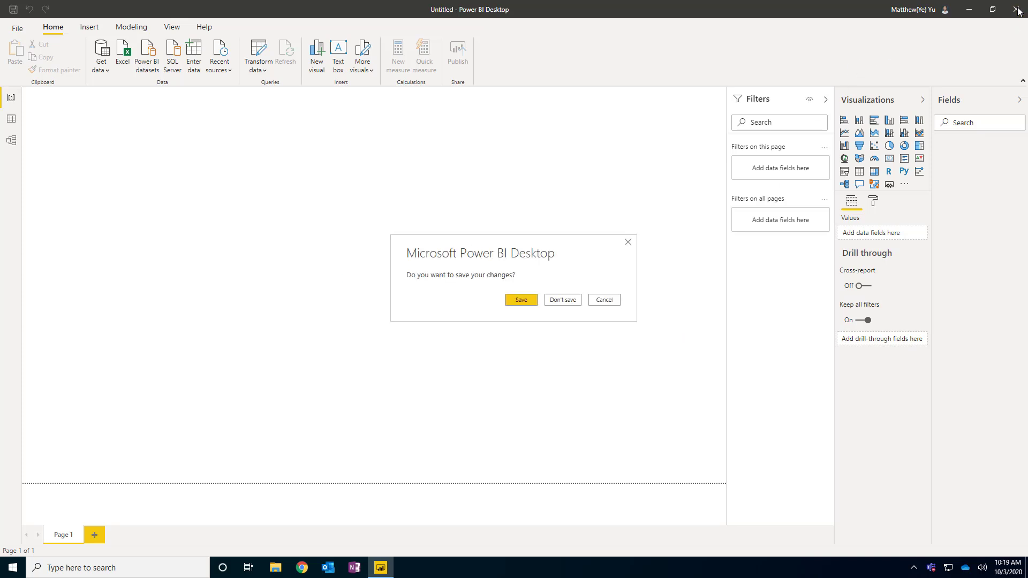
{"action": "left_click", "coordinate": [560, 302]}
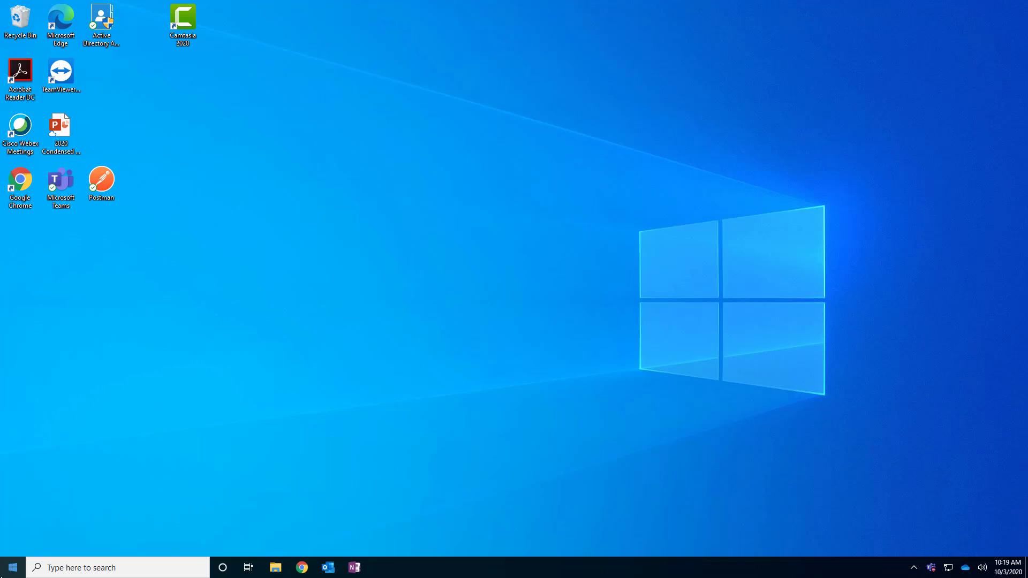
{"action": "key", "text": "super"}
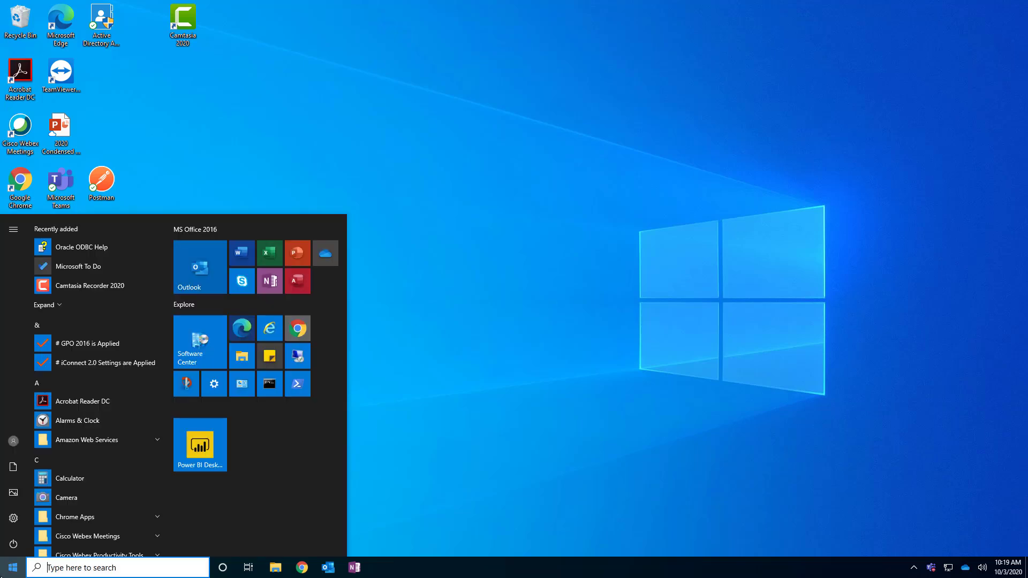
{"action": "left_click", "coordinate": [192, 442]}
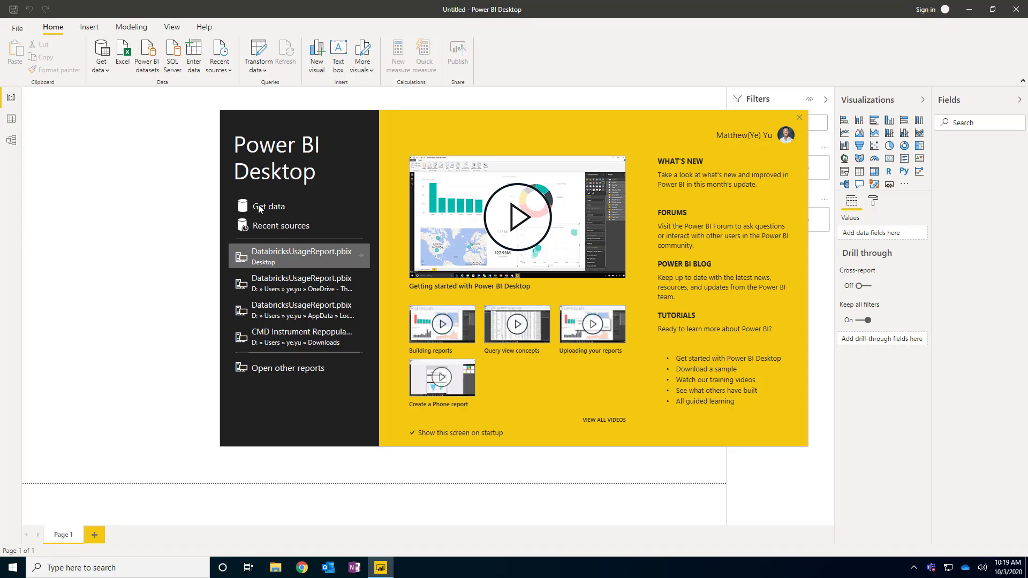
Step: Search the data sources for "ra", connect to Oracle database, and acknowledge the provider notice
{"action": "left_click", "coordinate": [262, 208]}
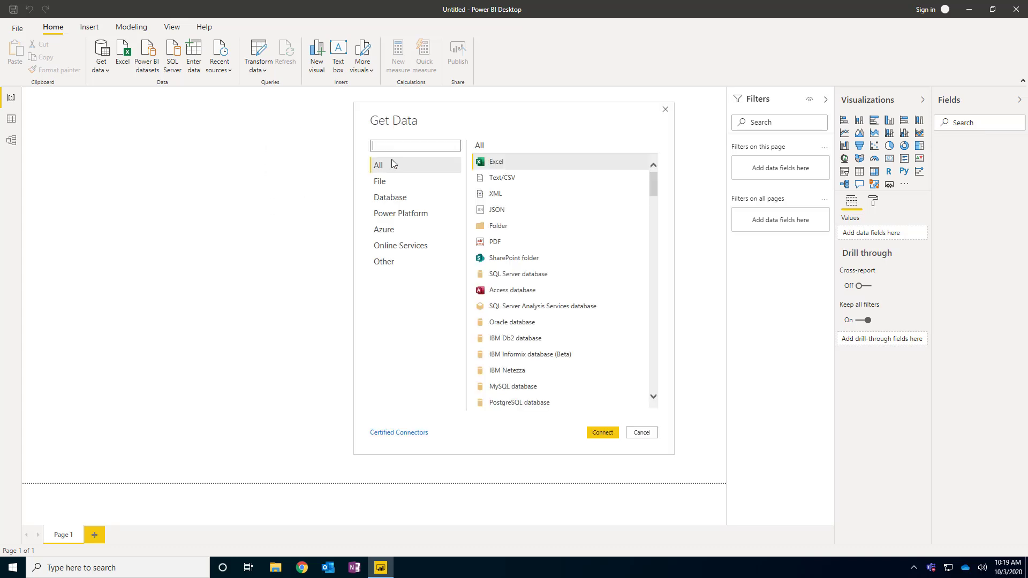
{"action": "type", "text": "ra"}
{"action": "left_click", "coordinate": [534, 160]}
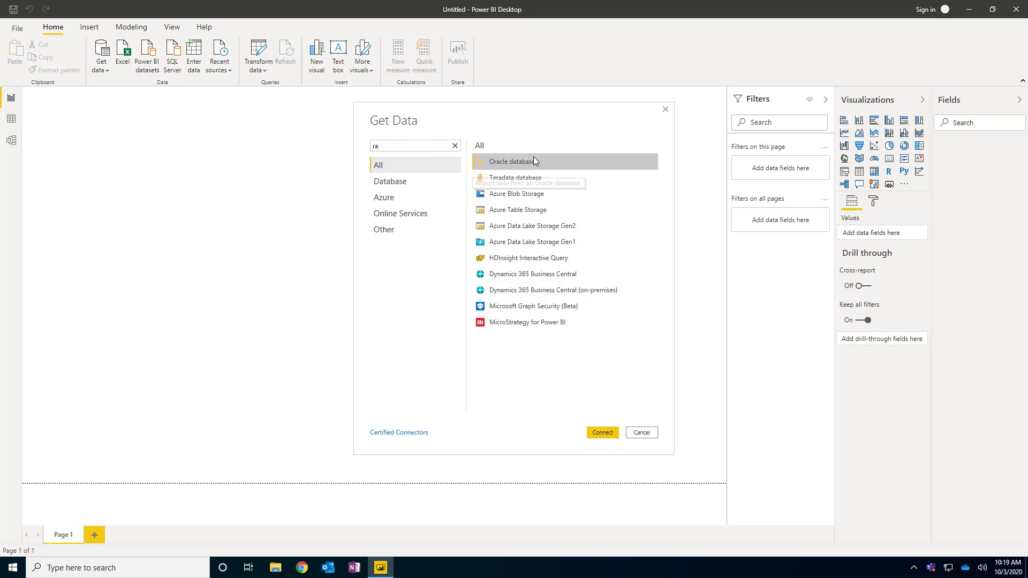
{"action": "left_click", "coordinate": [601, 433]}
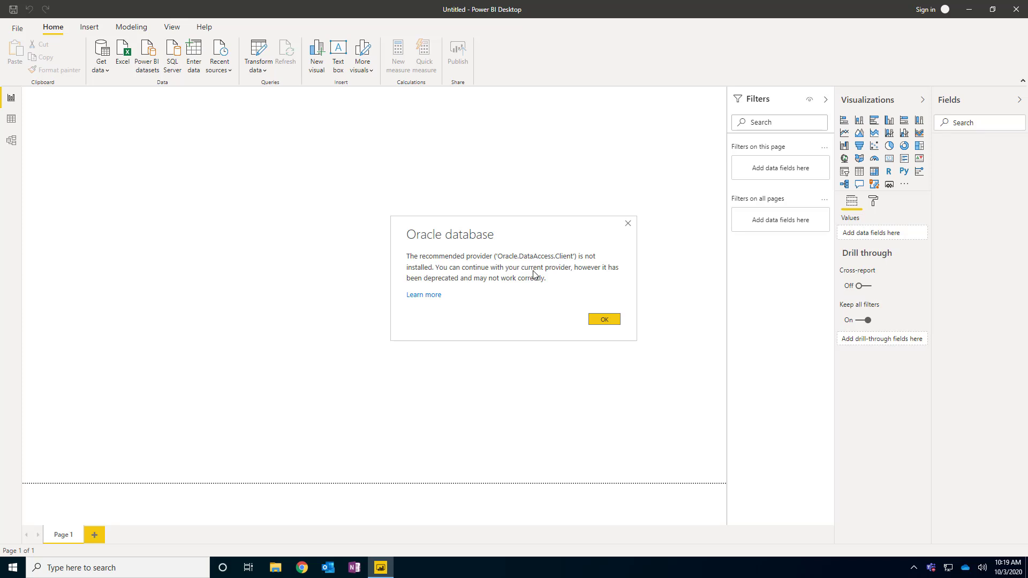
{"action": "left_click", "coordinate": [605, 320]}
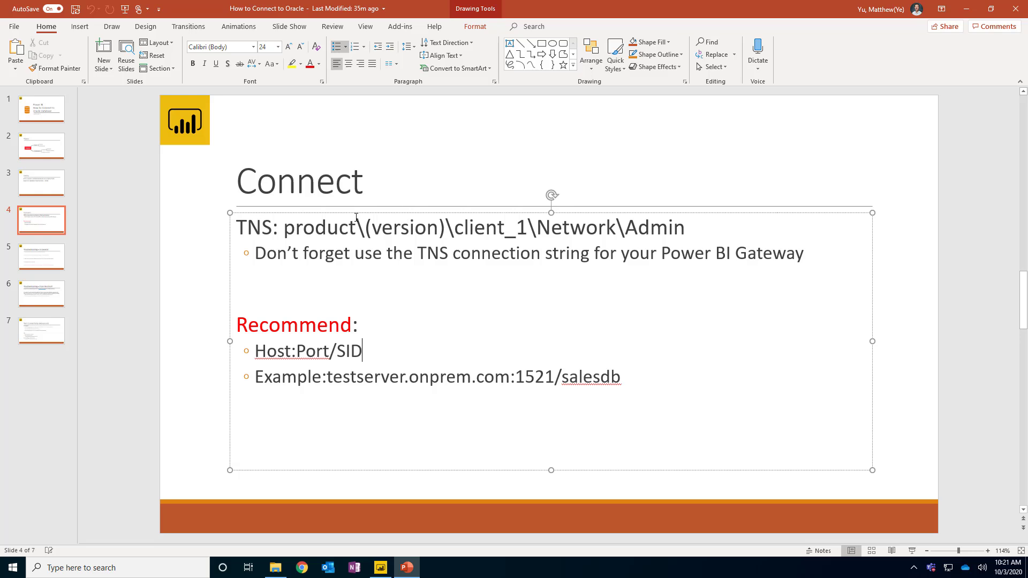
Step: Switch to File Explorer's PowerBI_Oracle folder and open tnsnames.ora in Notepad, making it the default app for .ora files
{"action": "left_click", "coordinate": [274, 570]}
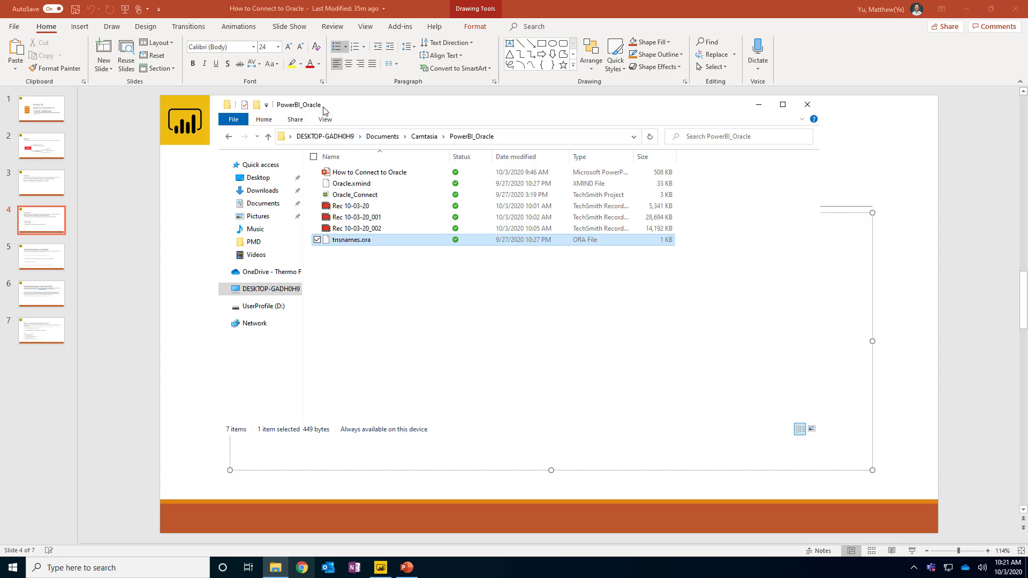
{"action": "left_click_drag", "start_coordinate": [323, 111], "coordinate": [790, 271]}
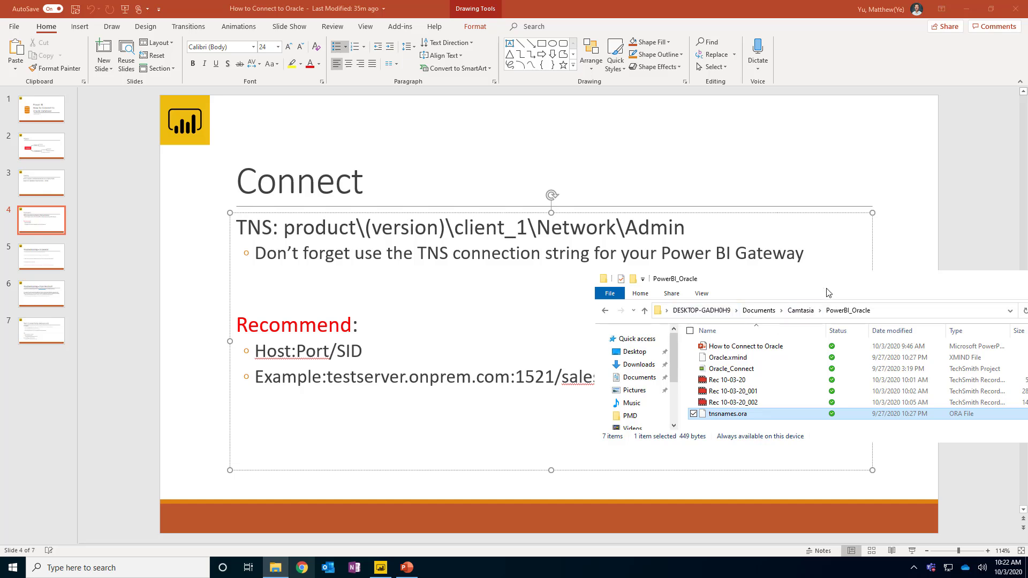
{"action": "right_click", "coordinate": [730, 416]}
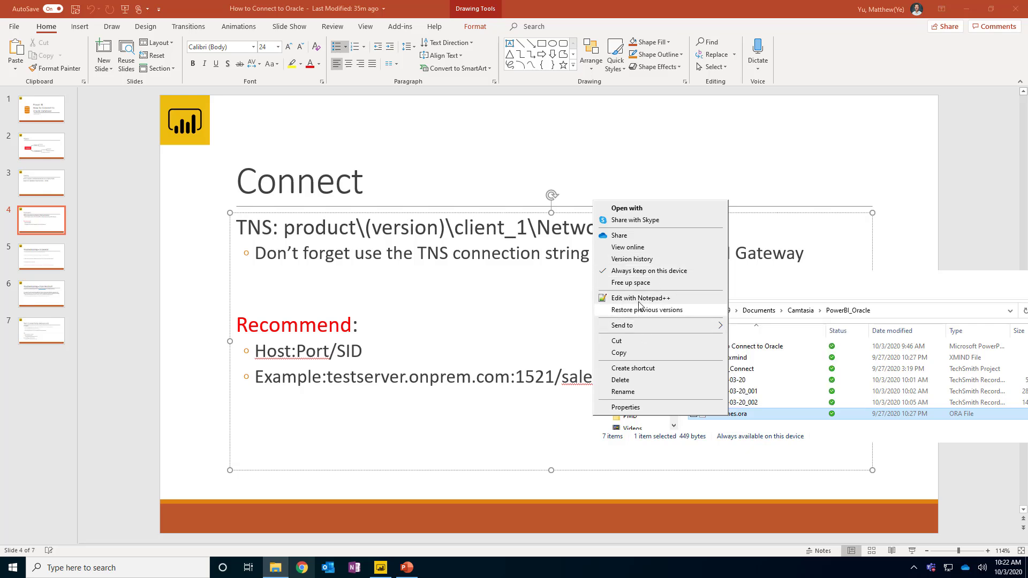
{"action": "left_click", "coordinate": [650, 209]}
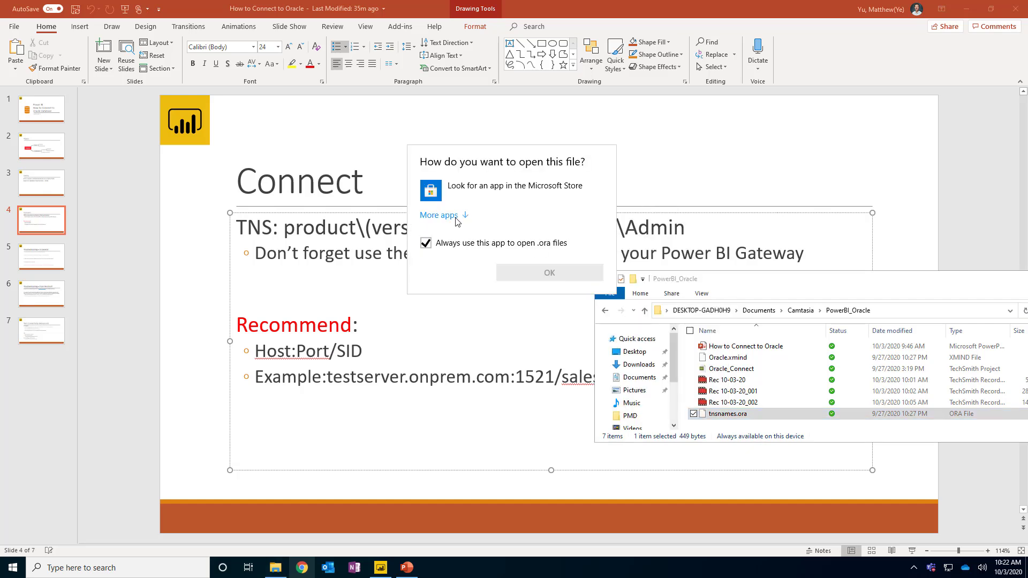
{"action": "left_click", "coordinate": [455, 217]}
{"action": "left_click", "coordinate": [472, 280]}
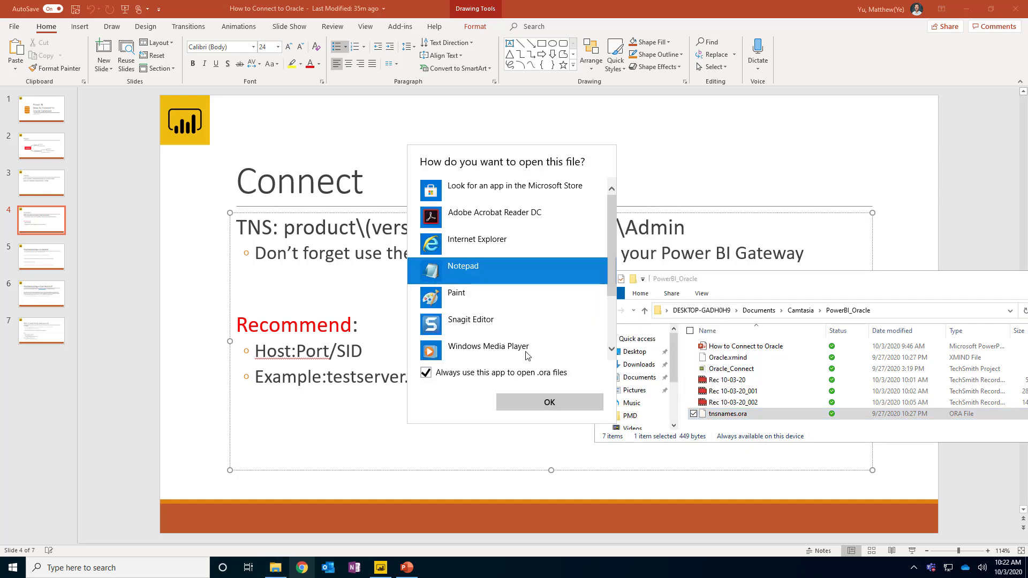
{"action": "left_click", "coordinate": [536, 403]}
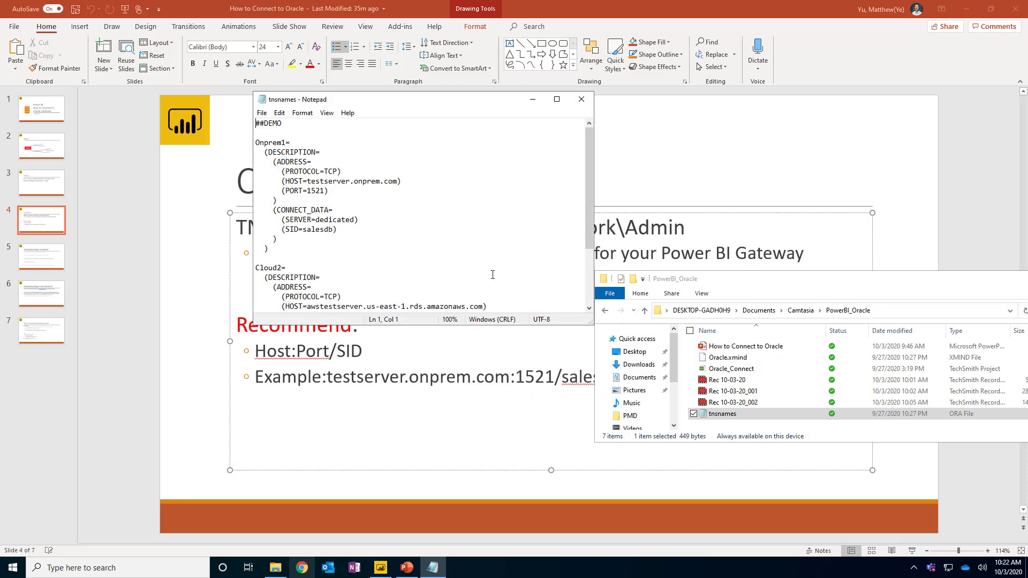
Step: Examine the Onprem1 and Cloud2 connection entries in the enlarged tnsnames file, including the Onprem1 host, and close the file
{"action": "left_click_drag", "start_coordinate": [592, 324], "coordinate": [703, 454]}
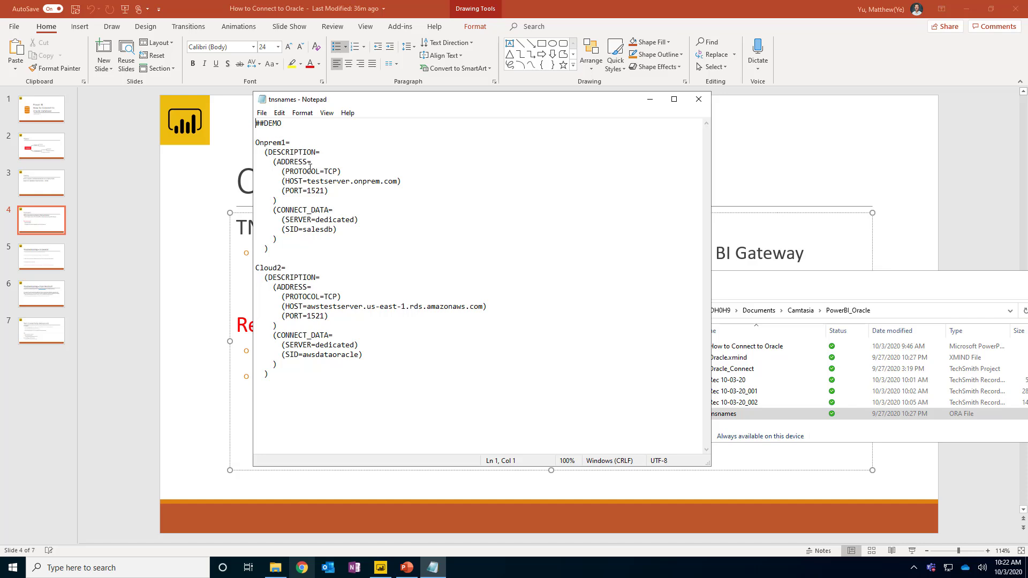
{"action": "left_click_drag", "start_coordinate": [307, 181], "coordinate": [397, 181]}
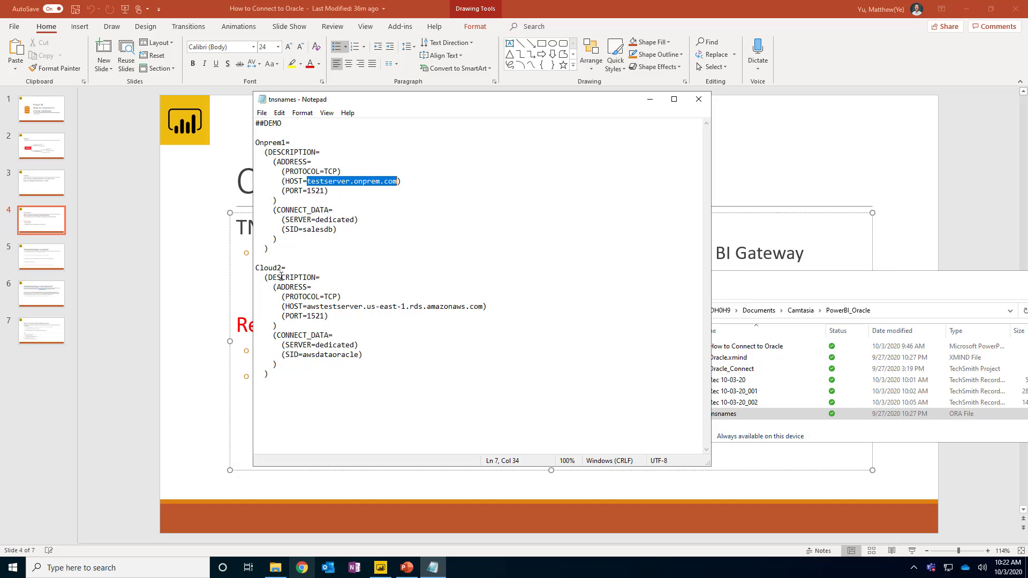
{"action": "left_click_drag", "start_coordinate": [270, 249], "coordinate": [249, 137]}
{"action": "left_click_drag", "start_coordinate": [342, 418], "coordinate": [259, 260]}
{"action": "left_click", "coordinate": [259, 260]}
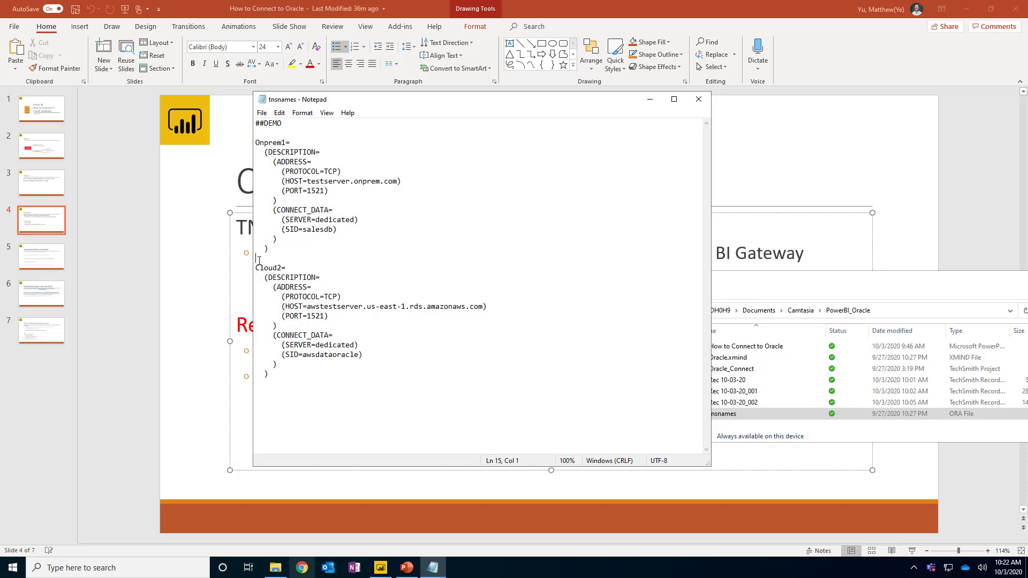
{"action": "left_click", "coordinate": [698, 99]}
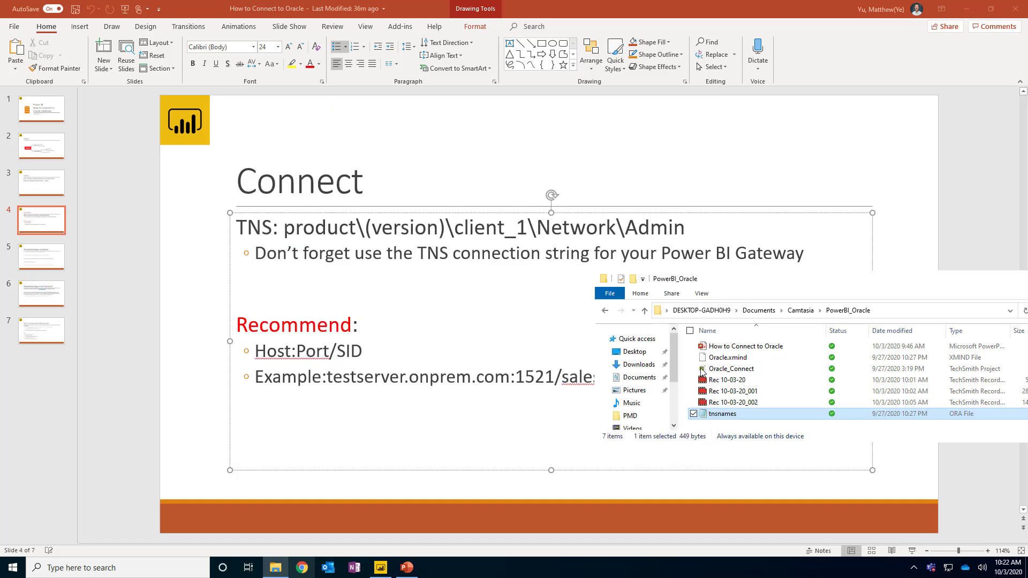
Step: Copy the tnsnames file and move the PowerBI_Oracle folder window aside
{"action": "right_click", "coordinate": [721, 415]}
{"action": "left_click", "coordinate": [646, 348]}
{"action": "left_click_drag", "start_coordinate": [746, 278], "coordinate": [585, 184]}
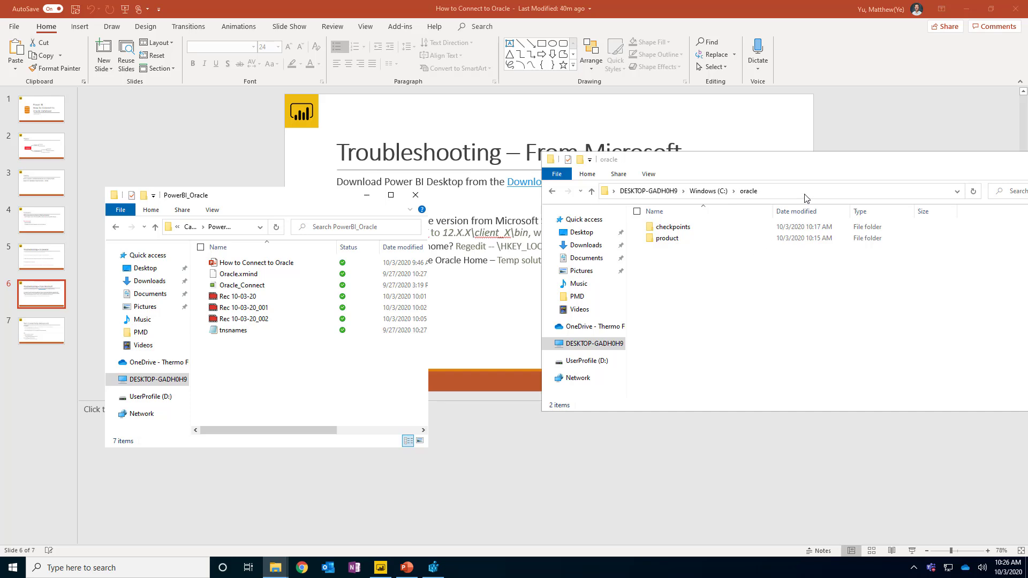
Step: Open C:\oracle\product\12.2.0\client_1\Network\Admin and highlight the oracle\product\12.2.0 part of its path
{"action": "double_click", "coordinate": [682, 240]}
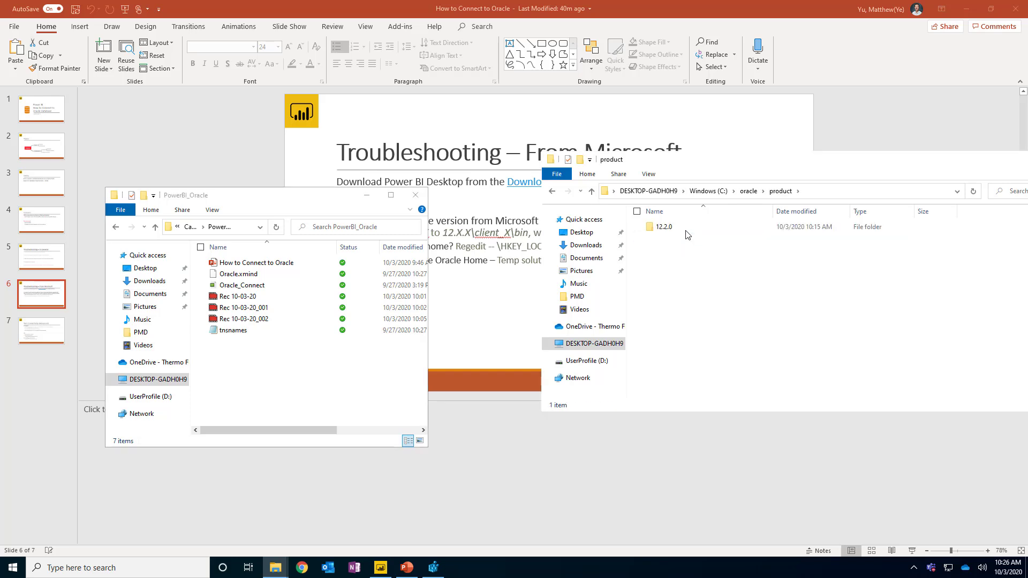
{"action": "double_click", "coordinate": [664, 227]}
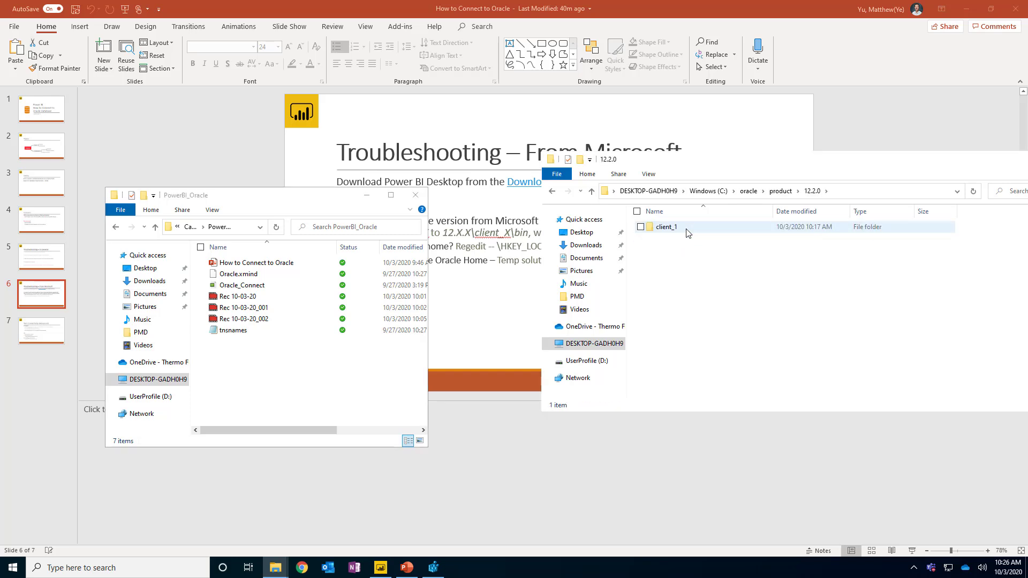
{"action": "double_click", "coordinate": [667, 227]}
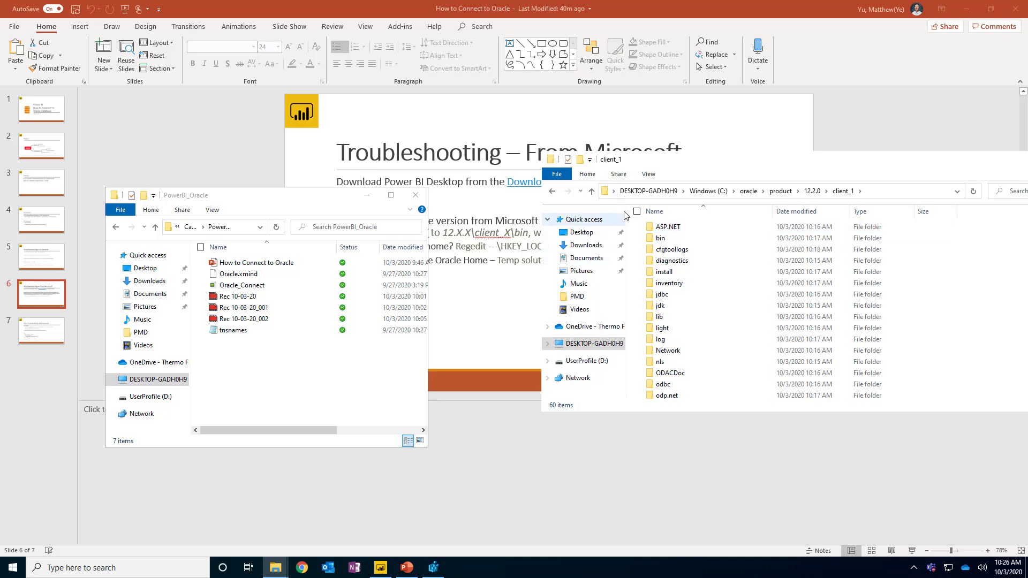
{"action": "double_click", "coordinate": [699, 352]}
{"action": "double_click", "coordinate": [688, 231]}
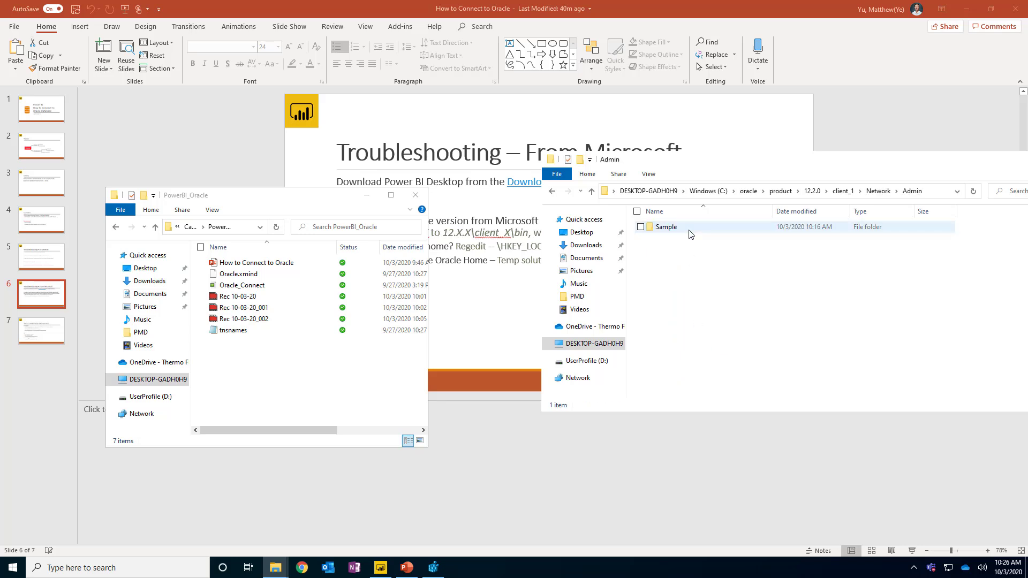
{"action": "left_click", "coordinate": [898, 196]}
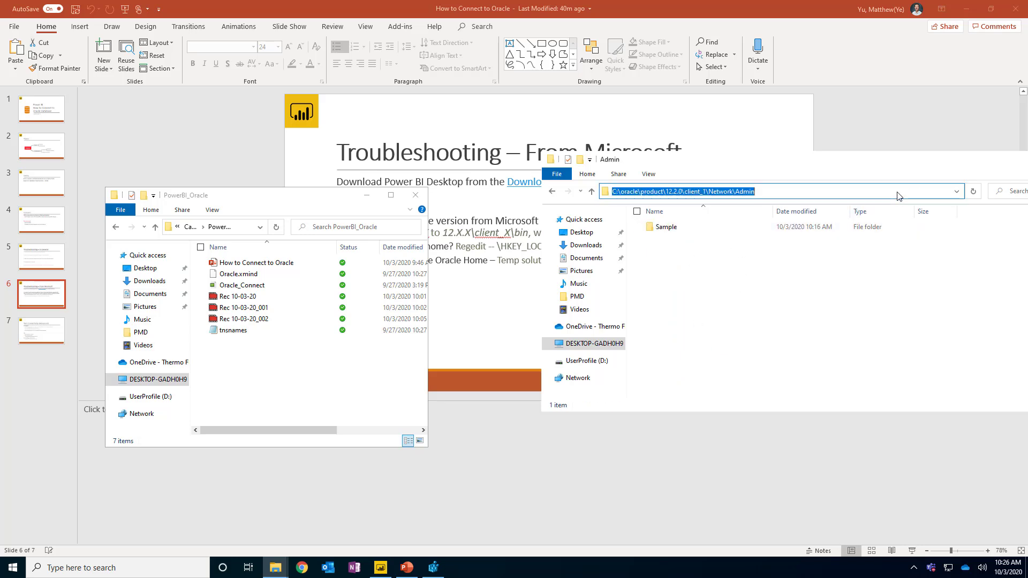
{"action": "left_click", "coordinate": [636, 192]}
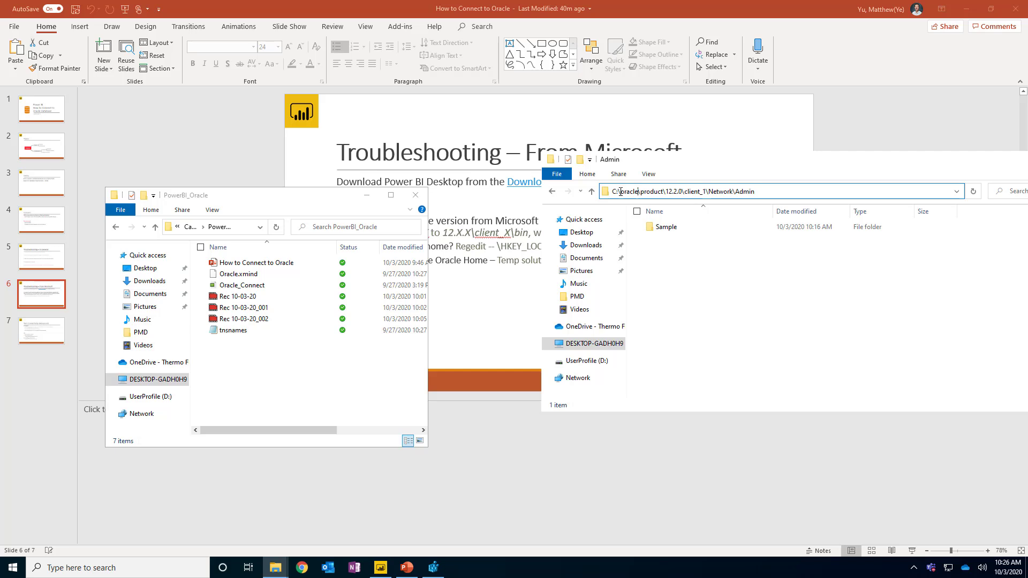
{"action": "left_click_drag", "start_coordinate": [621, 191], "coordinate": [685, 191]}
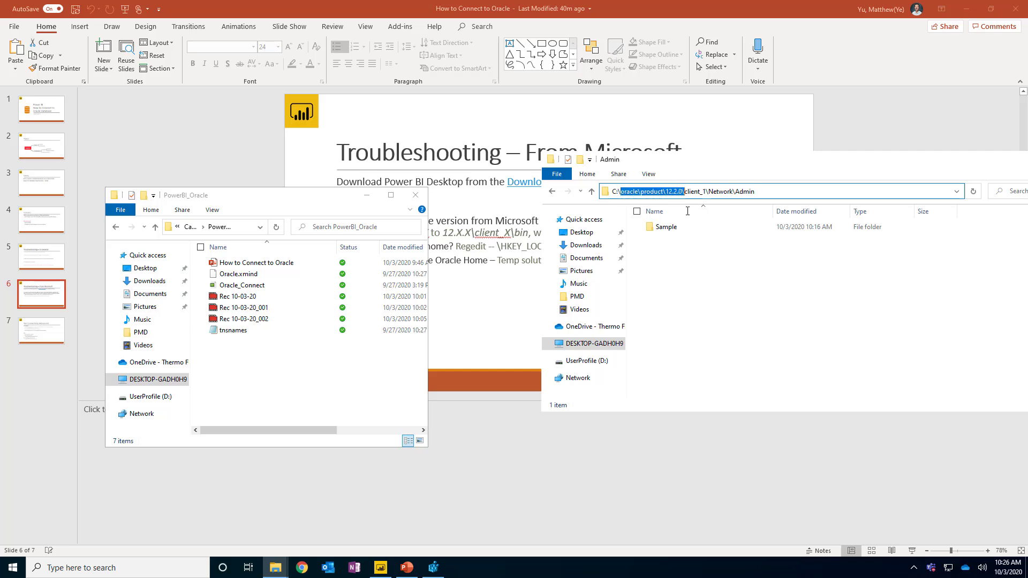
{"action": "left_click", "coordinate": [715, 285]}
Step: Copy the tnsnames file from the PowerBI_Oracle folder into the Oracle client's Network\Admin folder
{"action": "left_click", "coordinate": [242, 333]}
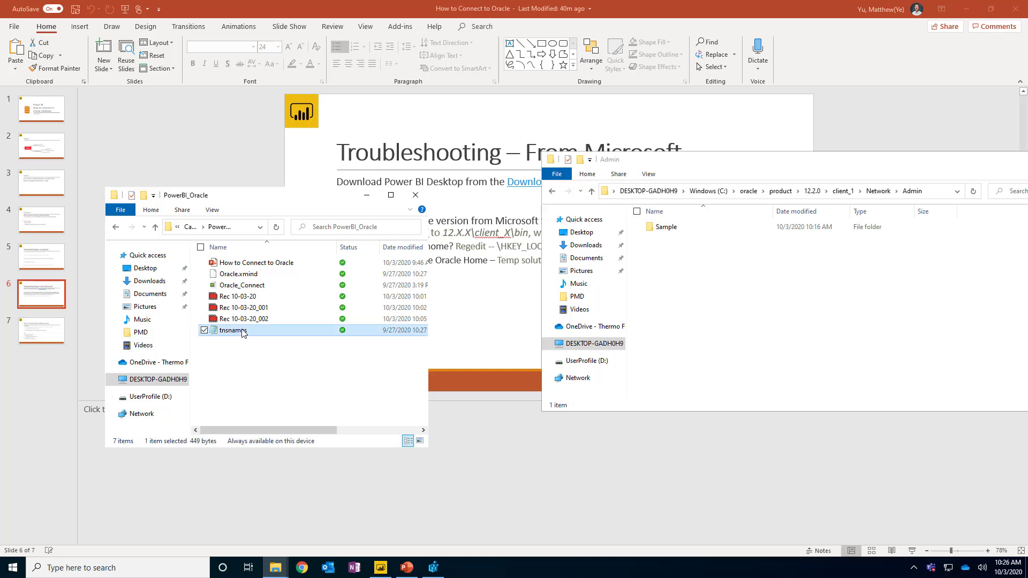
{"action": "right_click", "coordinate": [242, 333]}
{"action": "left_click", "coordinate": [163, 268]}
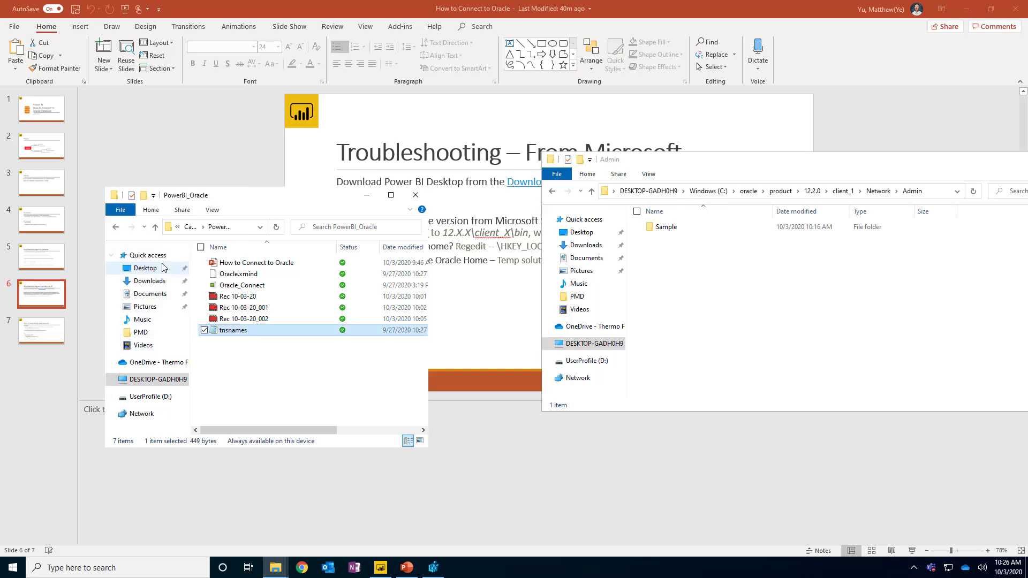
{"action": "right_click", "coordinate": [718, 280]}
{"action": "left_click", "coordinate": [637, 354]}
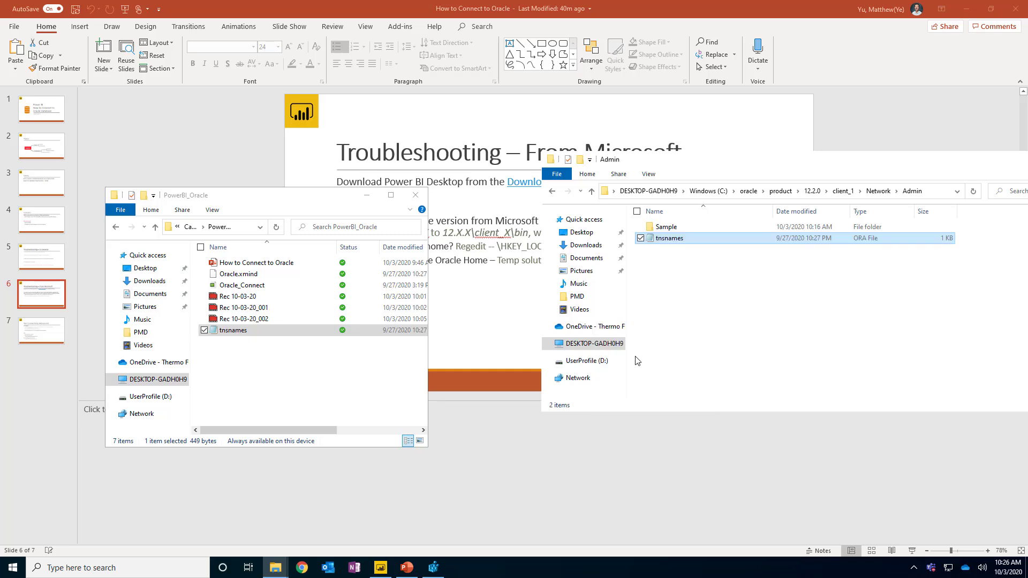
Step: Open the tnsnames file from the PowerBI_Oracle folder, copy the entry name Onprem1 and close the file
{"action": "double_click", "coordinate": [258, 330]}
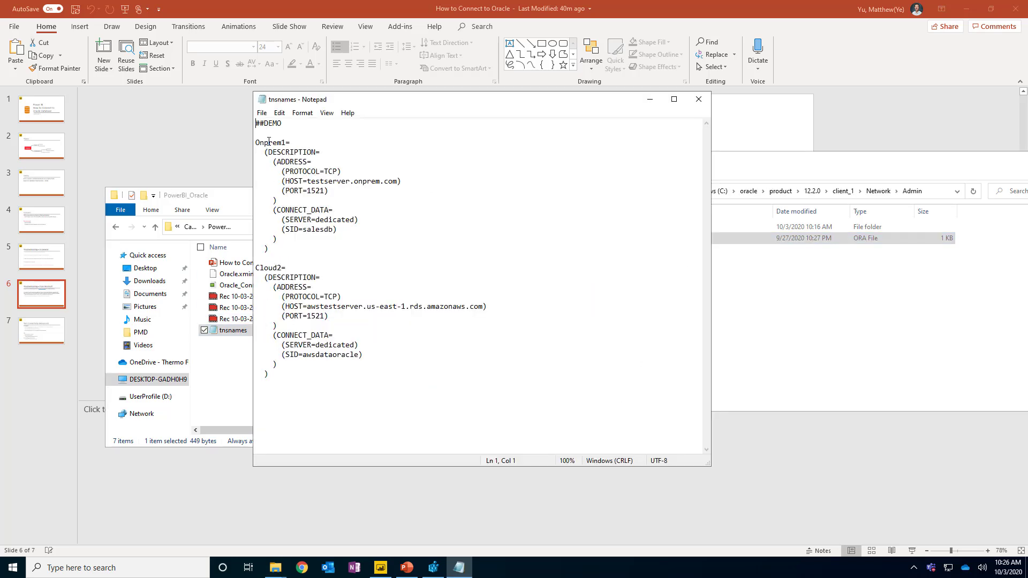
{"action": "double_click", "coordinate": [269, 141]}
{"action": "left_click", "coordinate": [274, 144]}
{"action": "left_click_drag", "start_coordinate": [290, 142], "coordinate": [254, 143]}
{"action": "right_click", "coordinate": [257, 142]}
{"action": "left_click", "coordinate": [299, 143]}
{"action": "left_click_drag", "start_coordinate": [285, 142], "coordinate": [246, 143]}
{"action": "right_click", "coordinate": [256, 144]}
{"action": "left_click", "coordinate": [209, 182]}
{"action": "left_click", "coordinate": [698, 99]}
Step: Switch to Power BI Desktop and paste Onprem1 as the server of the Oracle database connection
{"action": "left_click", "coordinate": [407, 568]}
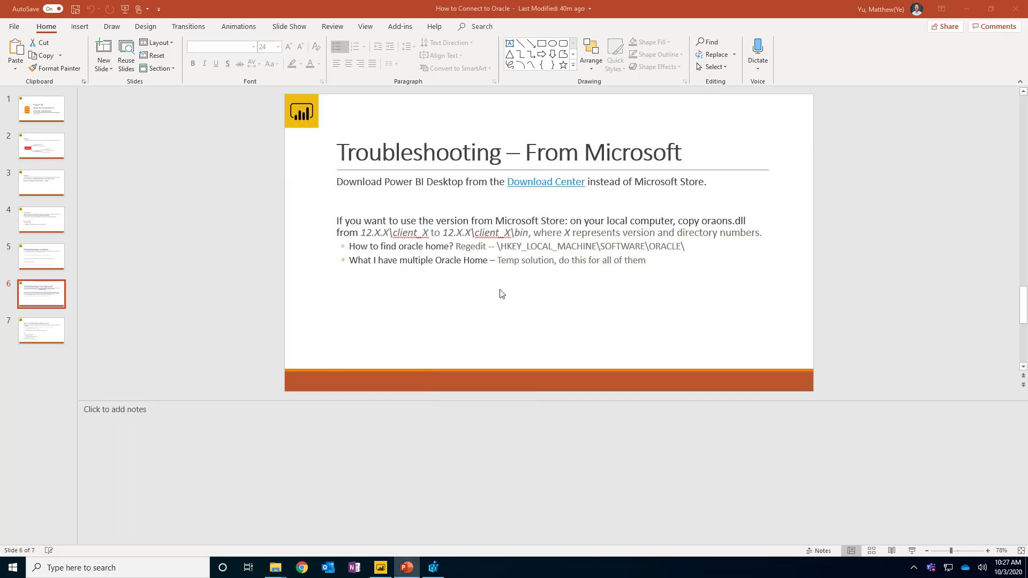
{"action": "left_click", "coordinate": [379, 567]}
{"action": "right_click", "coordinate": [369, 251]}
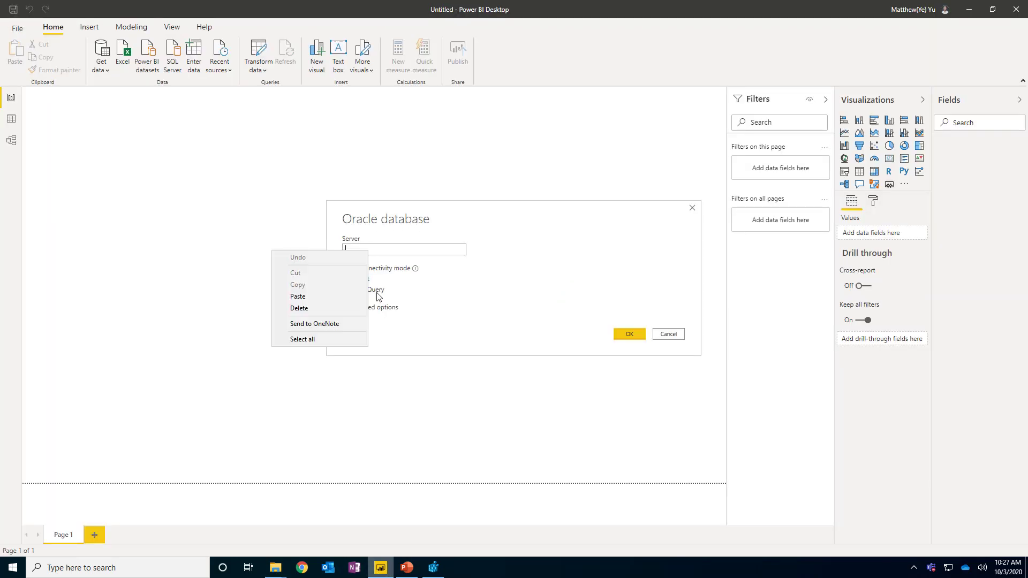
{"action": "left_click", "coordinate": [342, 298]}
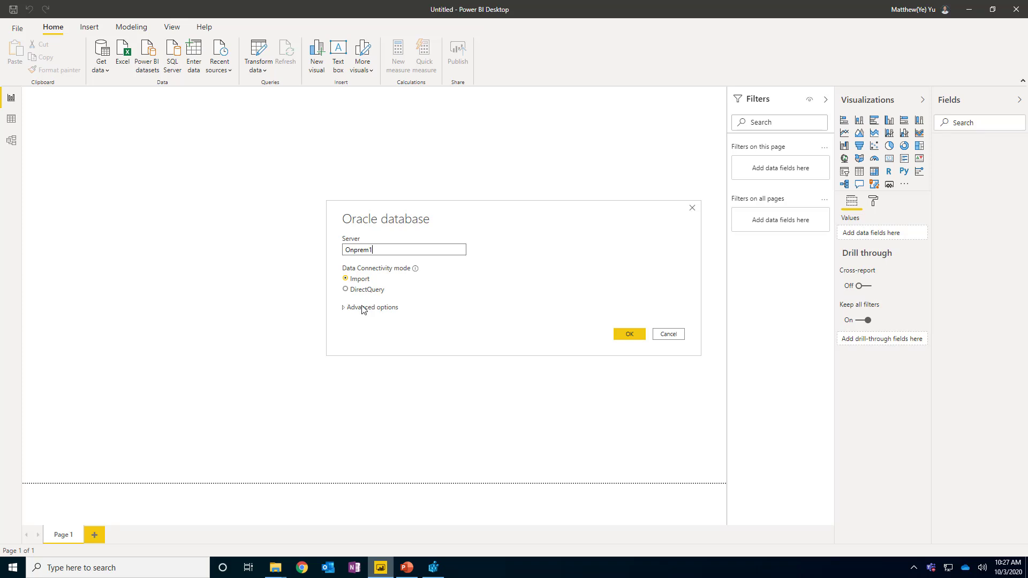
Step: Expand the connection's advanced options to inspect the optional SQL statement field, and collapse them again
{"action": "left_click", "coordinate": [364, 306]}
{"action": "left_click", "coordinate": [383, 366]}
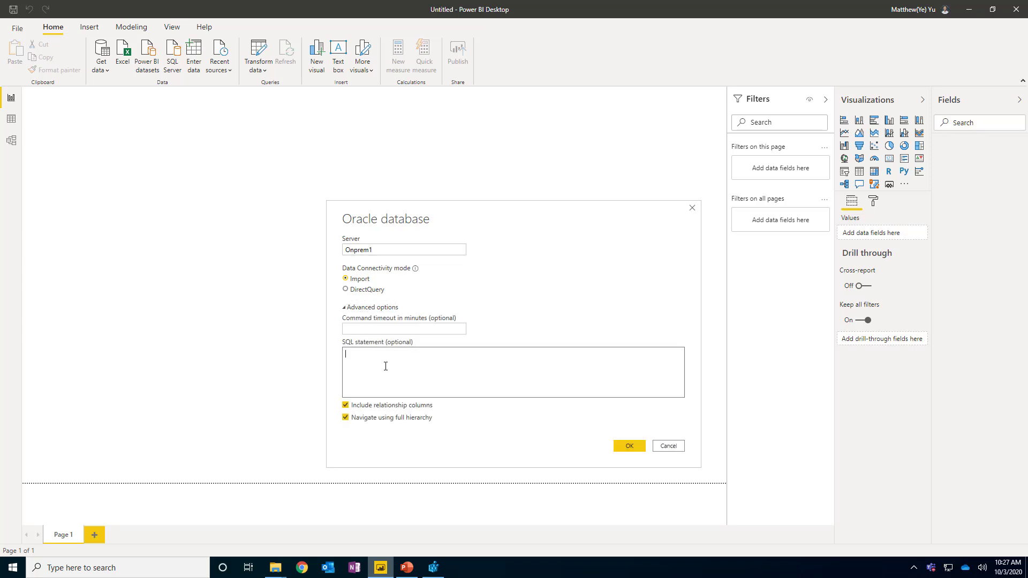
{"action": "left_click", "coordinate": [361, 309]}
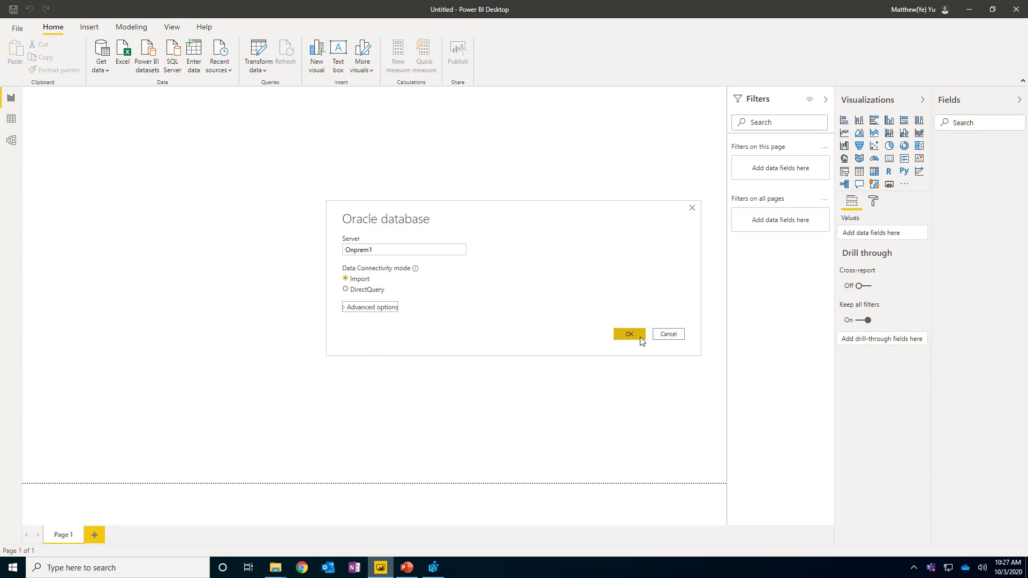
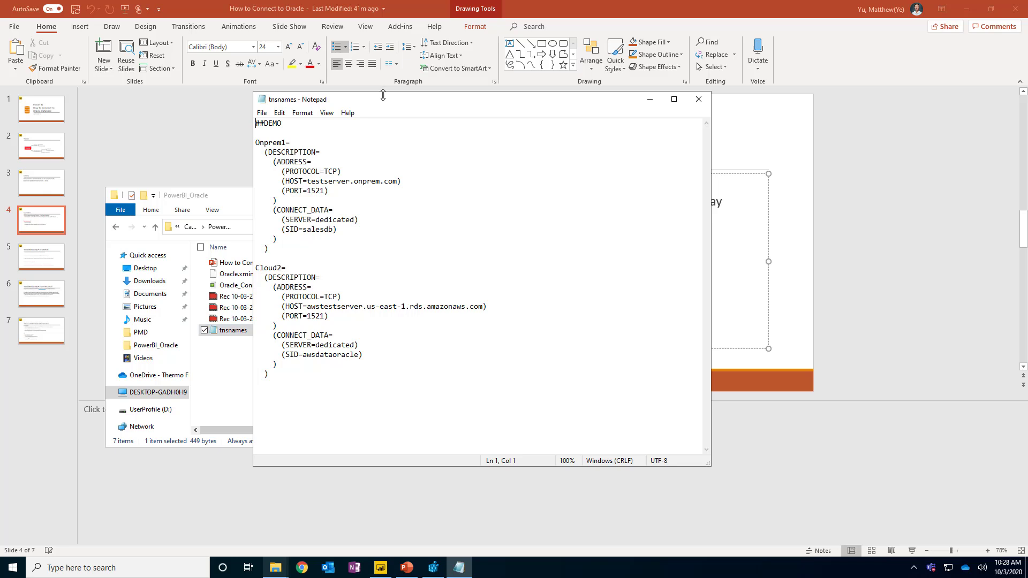
Step: Move the tnsnames window aside, switch to PowerPoint's Connect slide, enlarge the slide view and highlight the Host:Port/SID format
{"action": "left_click_drag", "start_coordinate": [383, 98], "coordinate": [519, 126]}
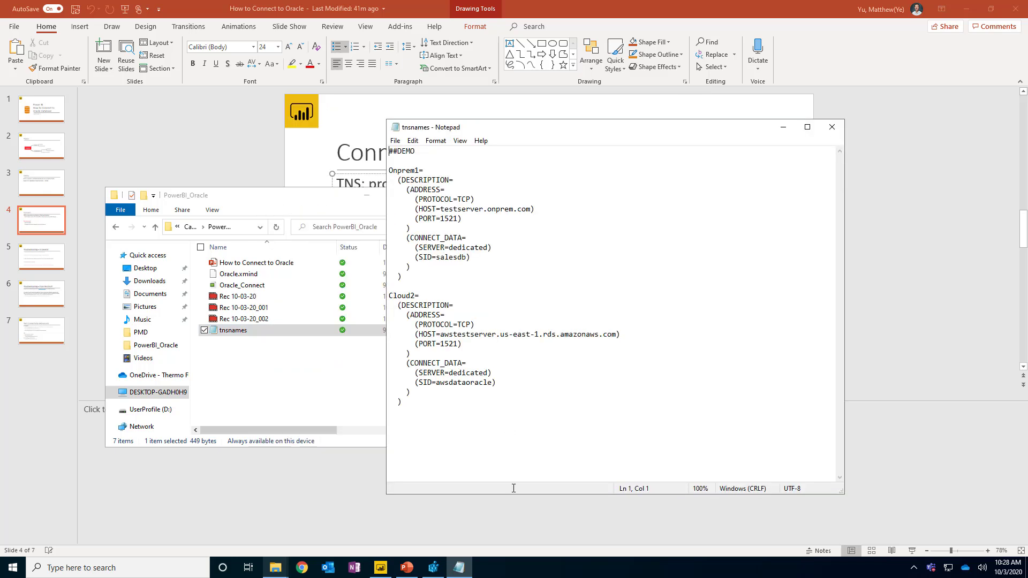
{"action": "left_click", "coordinate": [413, 575]}
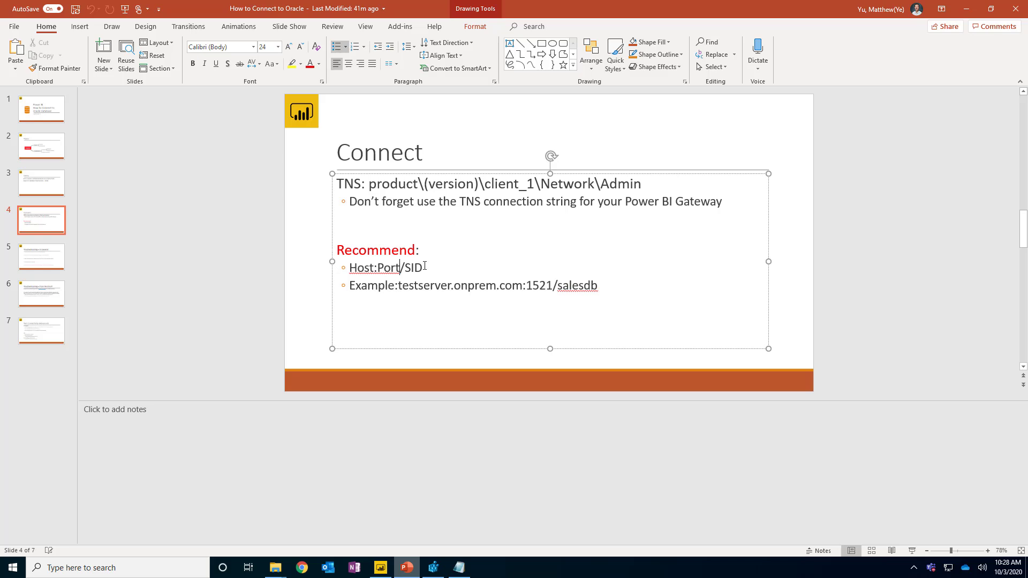
{"action": "left_click_drag", "start_coordinate": [424, 266], "coordinate": [349, 267]}
{"action": "left_click", "coordinate": [459, 404]}
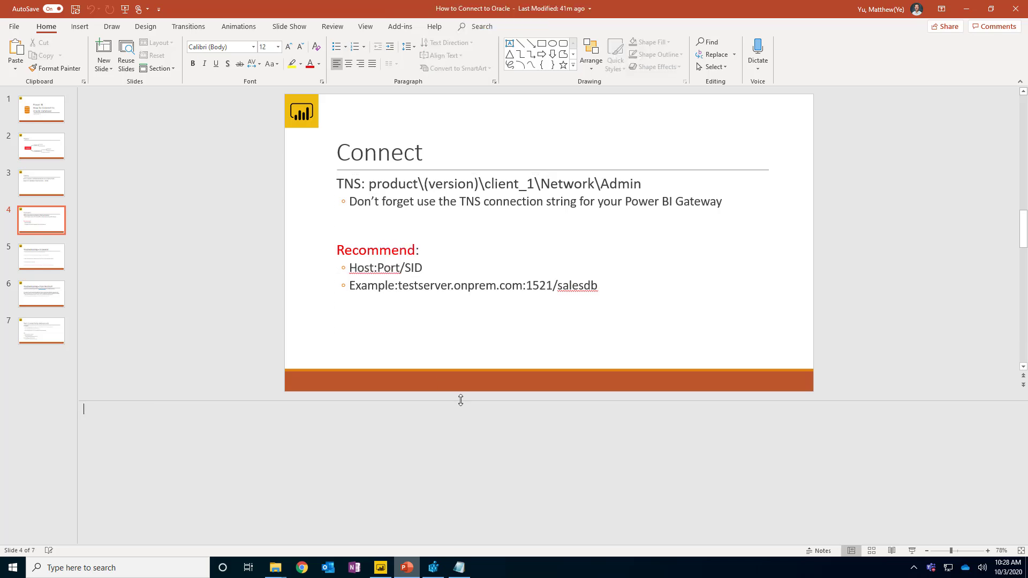
{"action": "left_click_drag", "start_coordinate": [459, 400], "coordinate": [455, 533]}
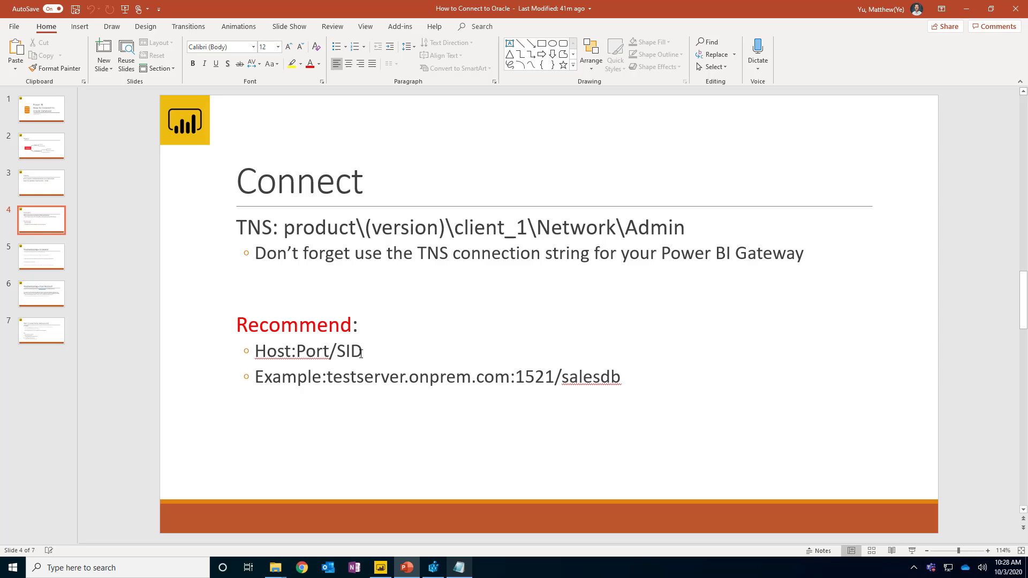
{"action": "left_click_drag", "start_coordinate": [364, 352], "coordinate": [289, 358]}
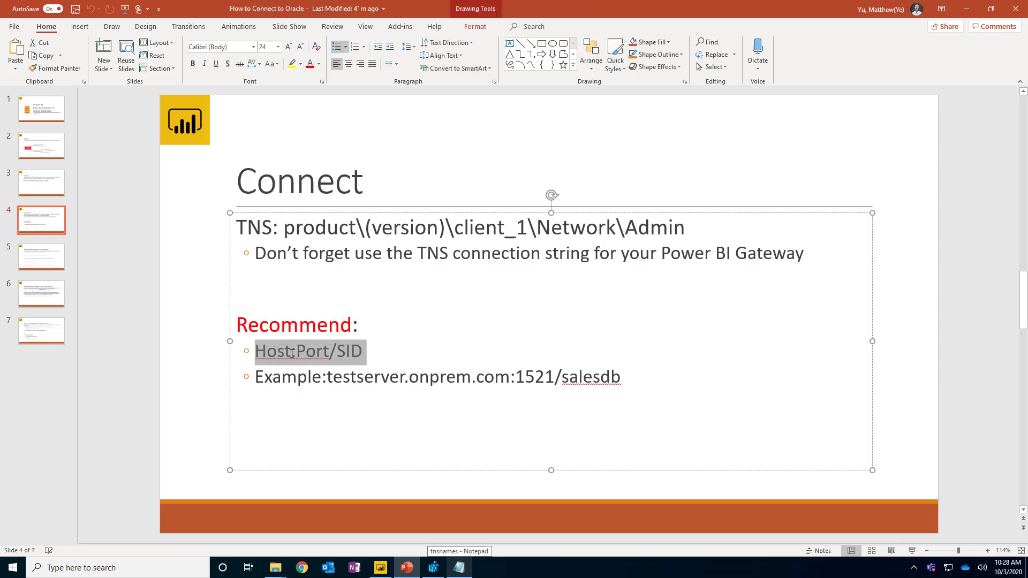
{"action": "left_click", "coordinate": [287, 356]}
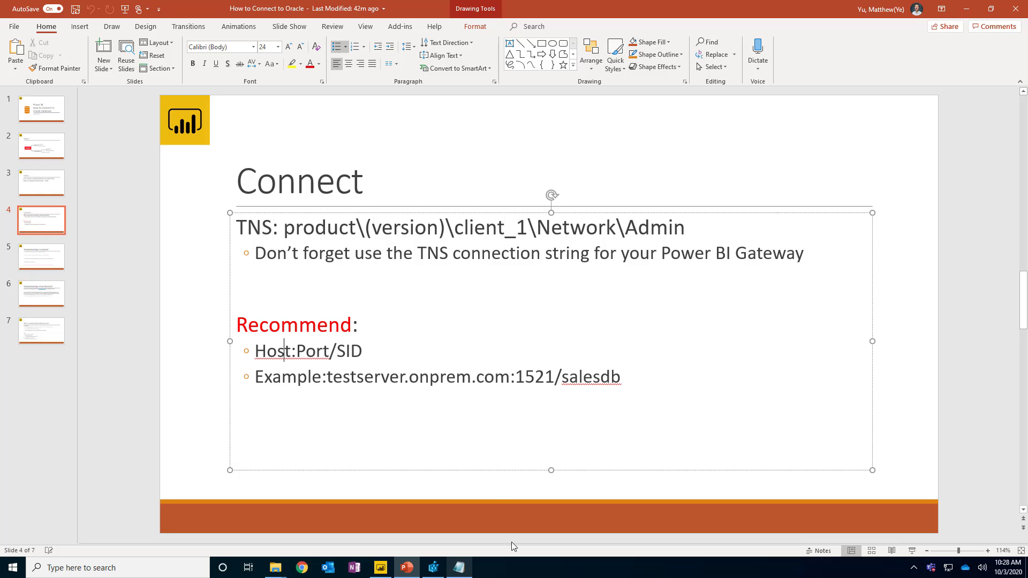
Step: Copy the Onprem1 host from tnsnames in Notepad and replace the Oracle server in Power BI Desktop with testserver.onprem.com
{"action": "left_click", "coordinate": [459, 567]}
{"action": "left_click_drag", "start_coordinate": [493, 136], "coordinate": [777, 161]}
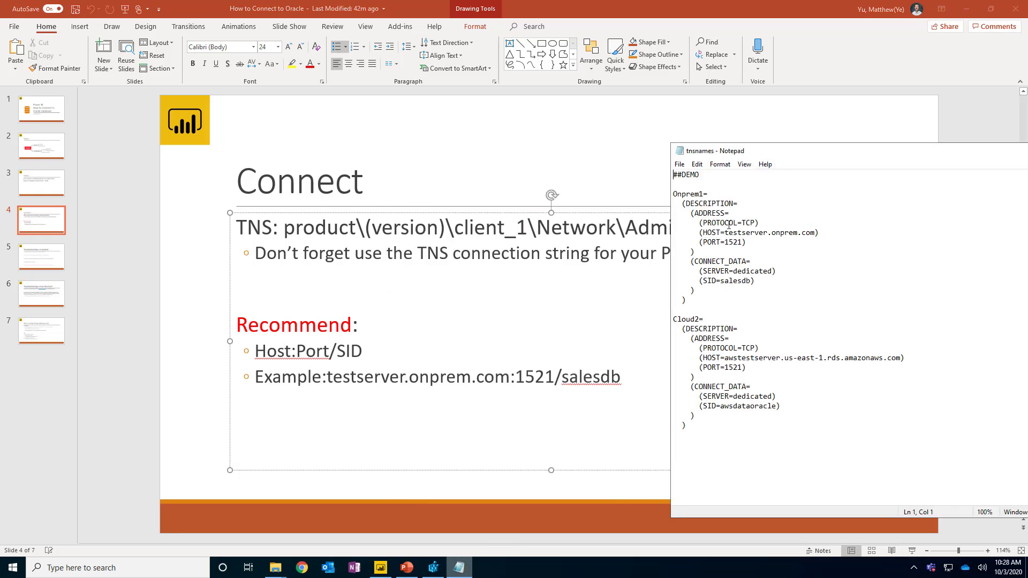
{"action": "left_click_drag", "start_coordinate": [699, 232], "coordinate": [726, 236]}
{"action": "left_click", "coordinate": [818, 232]}
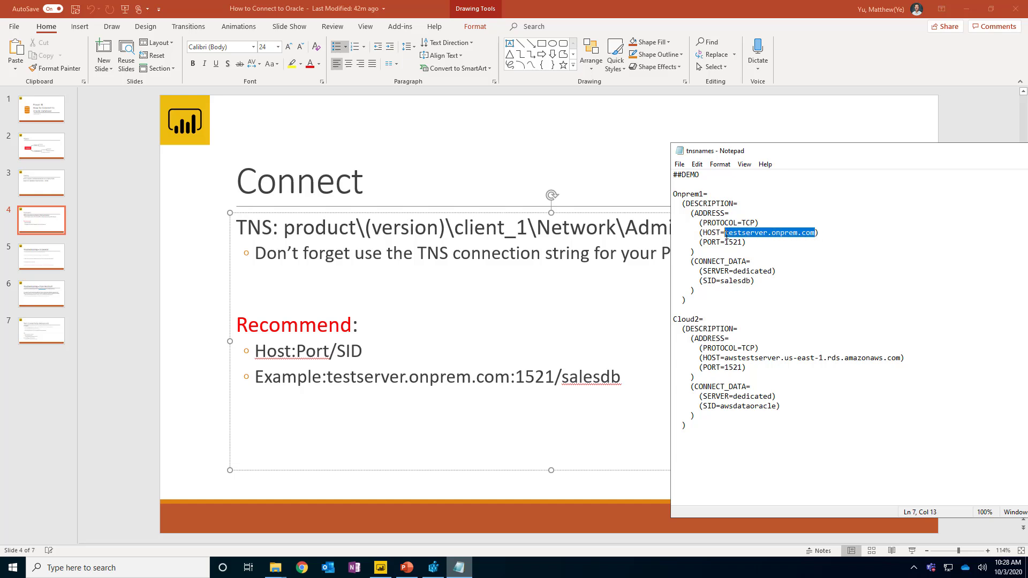
{"action": "left_click", "coordinate": [380, 568]}
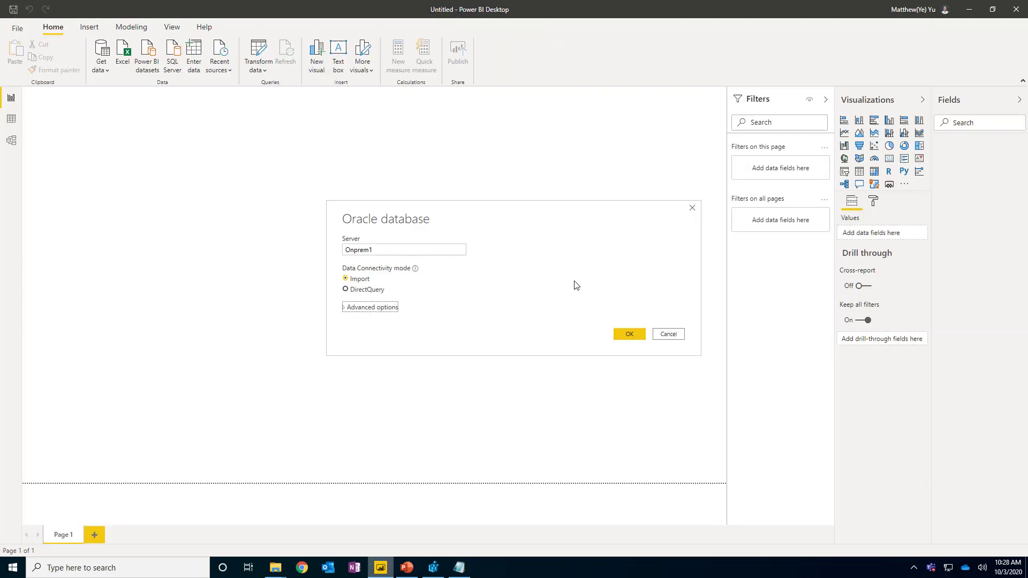
{"action": "key", "text": "alt+Tab"}
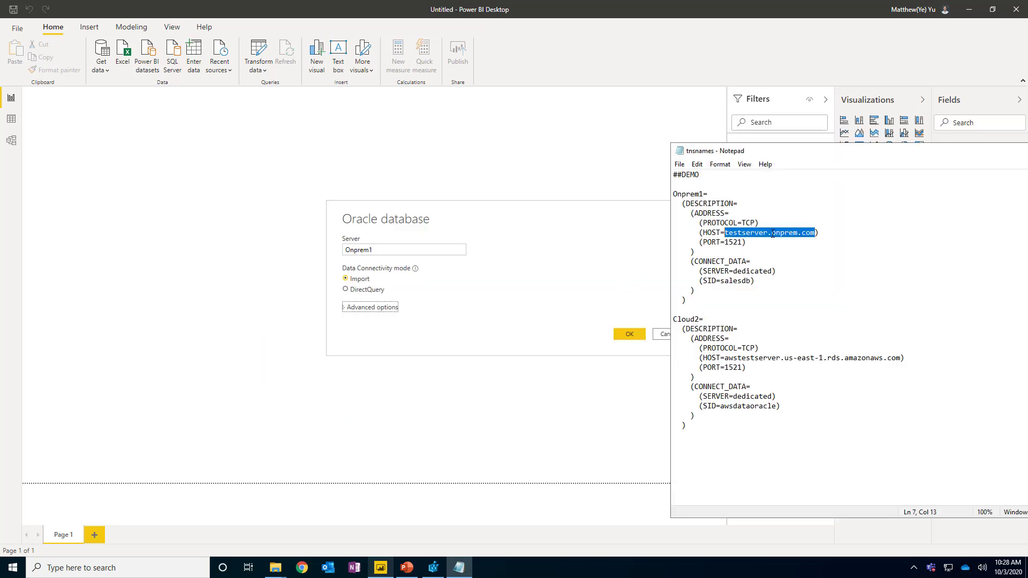
{"action": "right_click", "coordinate": [772, 234]}
{"action": "left_click", "coordinate": [698, 267]}
{"action": "double_click", "coordinate": [407, 251]}
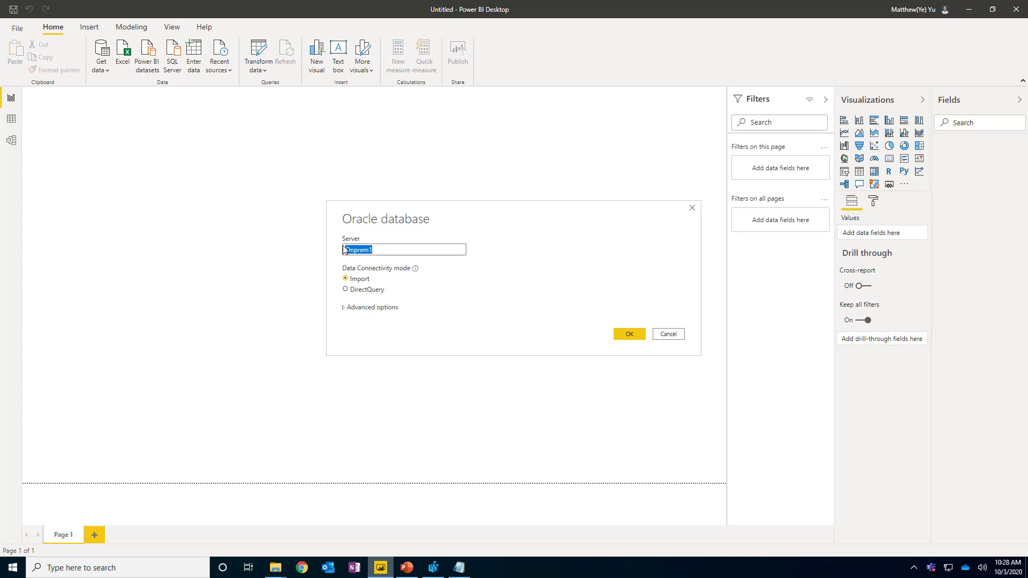
{"action": "key", "text": "ctrl+v"}
Step: Copy the Onprem1 port from tnsnames and extend the Oracle server value to testserver.onprem.com:1521/
{"action": "key", "text": "alt+Tab"}
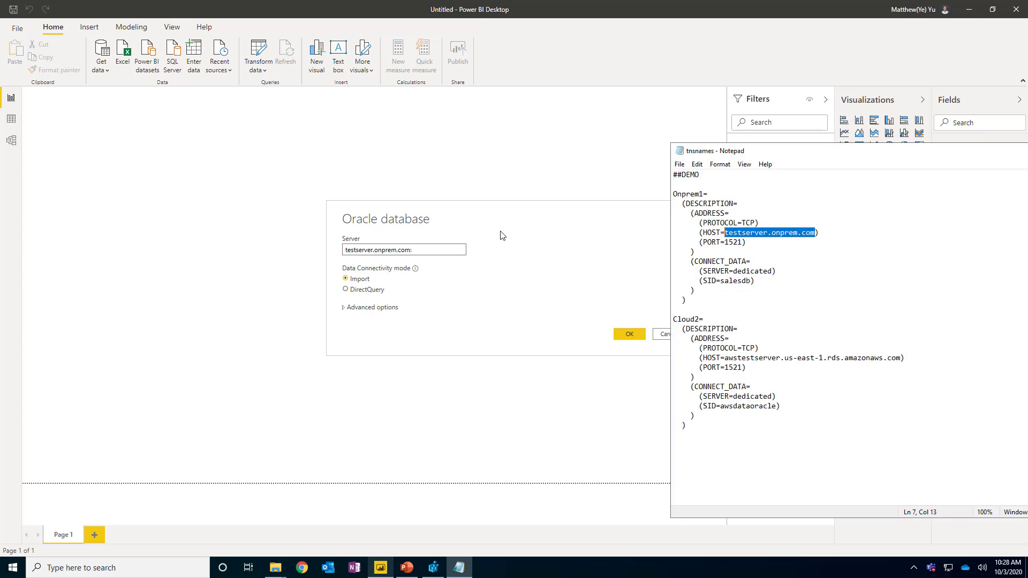
{"action": "left_click", "coordinate": [737, 245]}
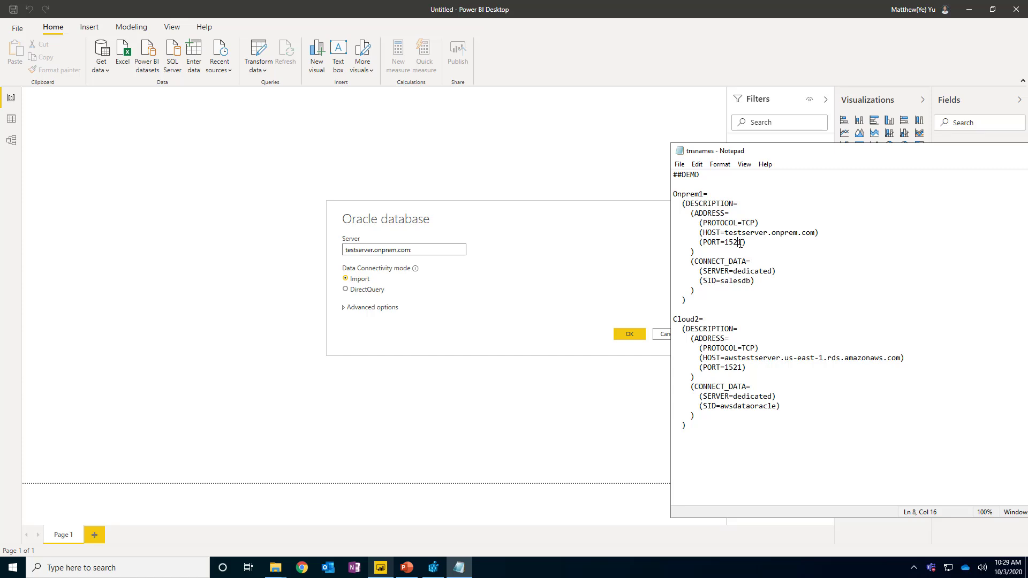
{"action": "left_click_drag", "start_coordinate": [699, 242], "coordinate": [725, 242]}
{"action": "left_click", "coordinate": [439, 248]}
{"action": "key", "text": "ctrl+v"}
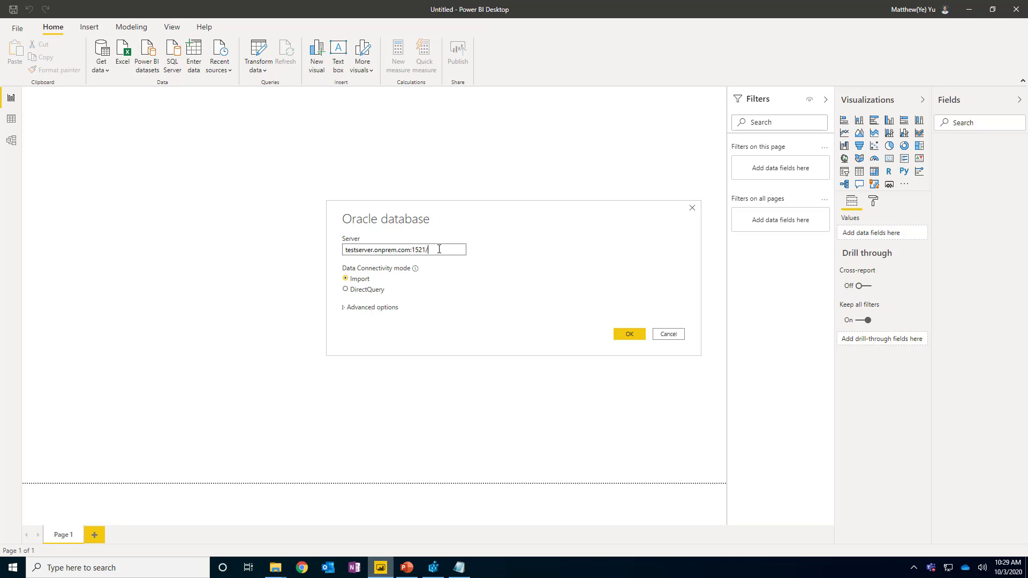
Step: Copy the SID salesdb from the Onprem1 entry, append it to the Oracle server value and highlight the whole connection string
{"action": "key", "text": "alt+Tab"}
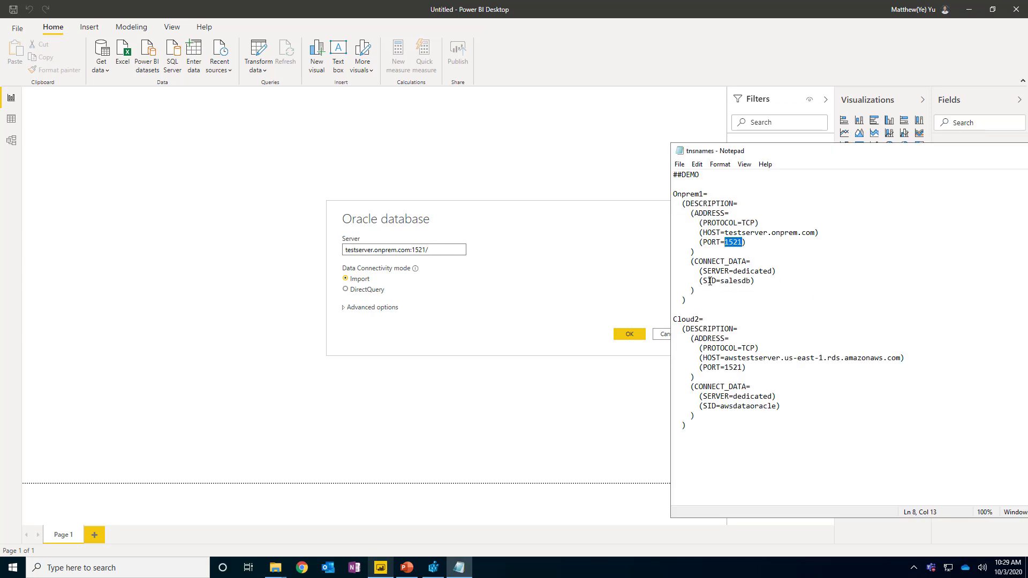
{"action": "double_click", "coordinate": [743, 284]}
{"action": "left_click", "coordinate": [750, 280]}
{"action": "left_click_drag", "start_coordinate": [750, 280], "coordinate": [720, 280]}
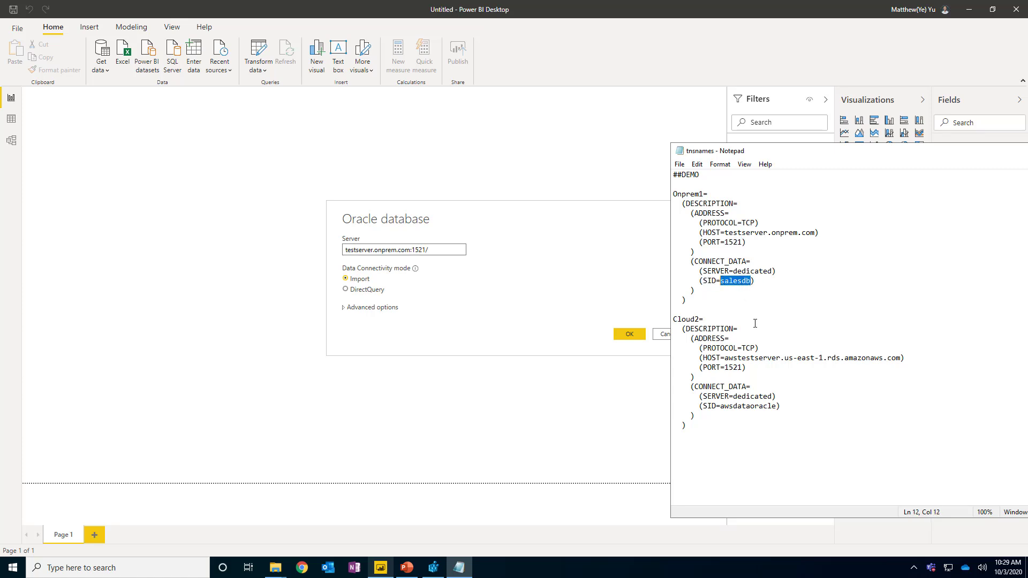
{"action": "right_click", "coordinate": [736, 282]}
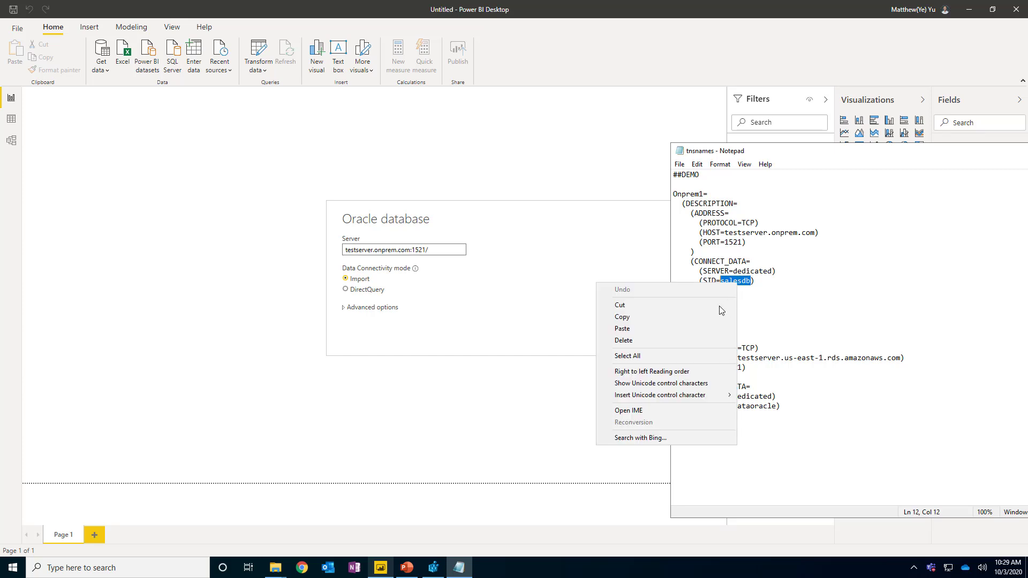
{"action": "left_click", "coordinate": [689, 316]}
{"action": "left_click", "coordinate": [467, 250]}
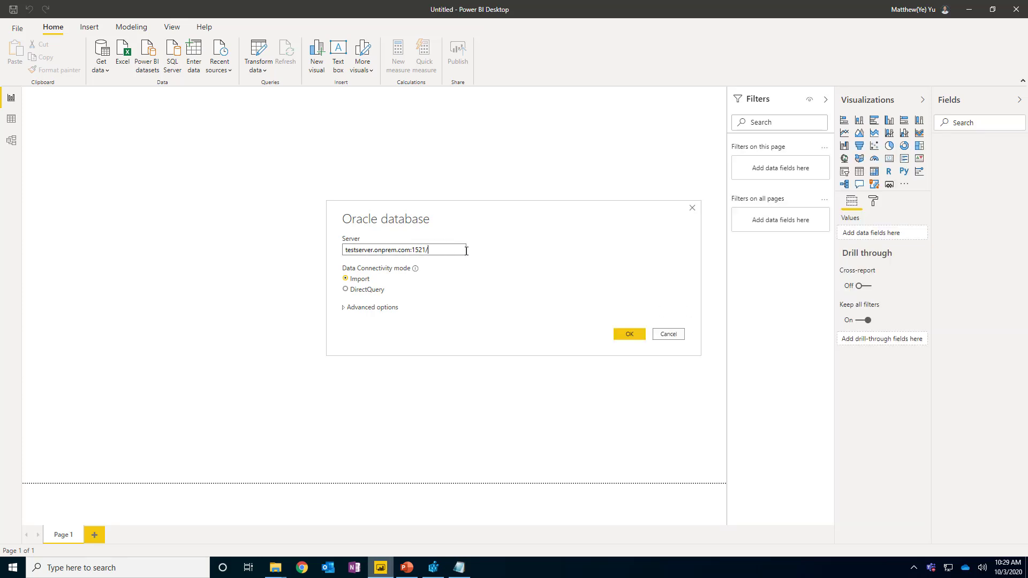
{"action": "key", "text": "ctrl+v"}
{"action": "left_click_drag", "start_coordinate": [452, 250], "coordinate": [344, 251]}
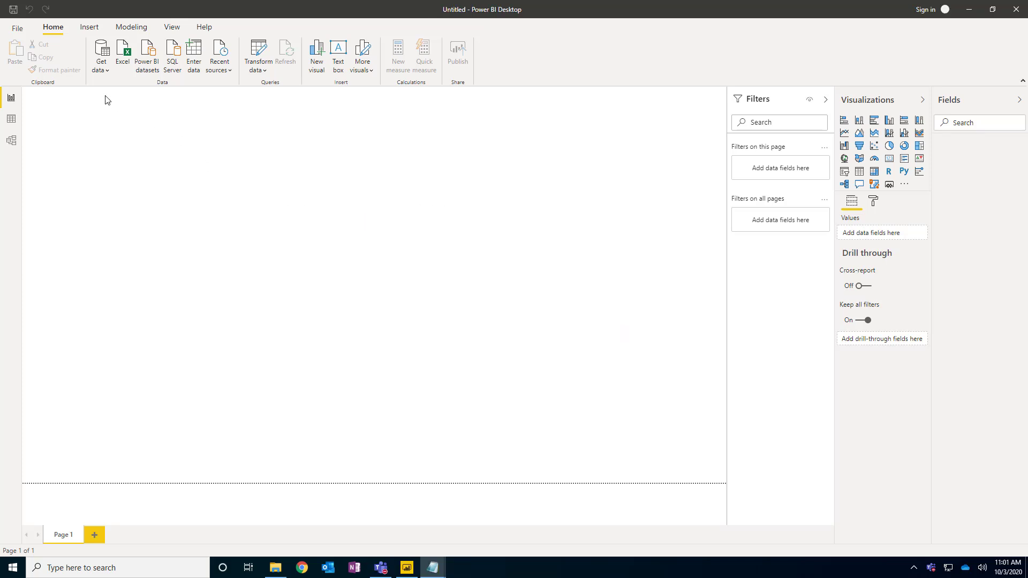
Step: Start a new Oracle database connection with Get Data, searching for "Or", accept the provider notice and place the cursor in the server field
{"action": "left_click", "coordinate": [106, 52]}
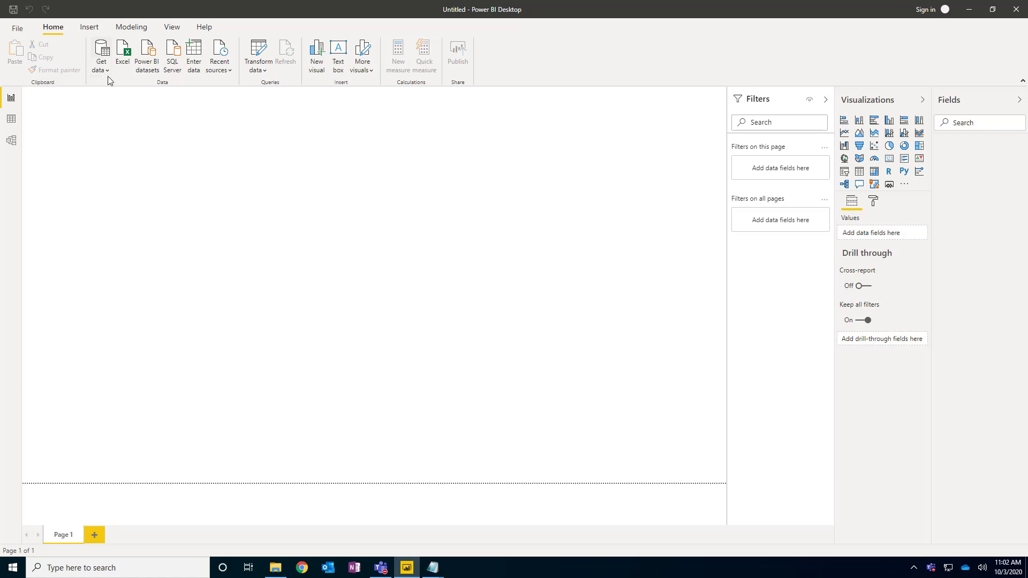
{"action": "left_click", "coordinate": [102, 59]}
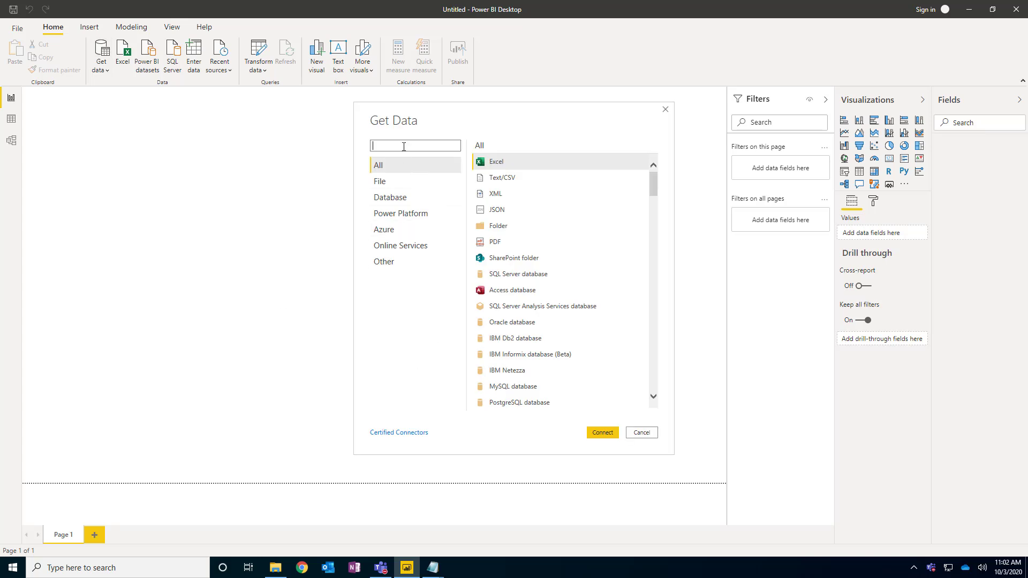
{"action": "type", "text": "Or"}
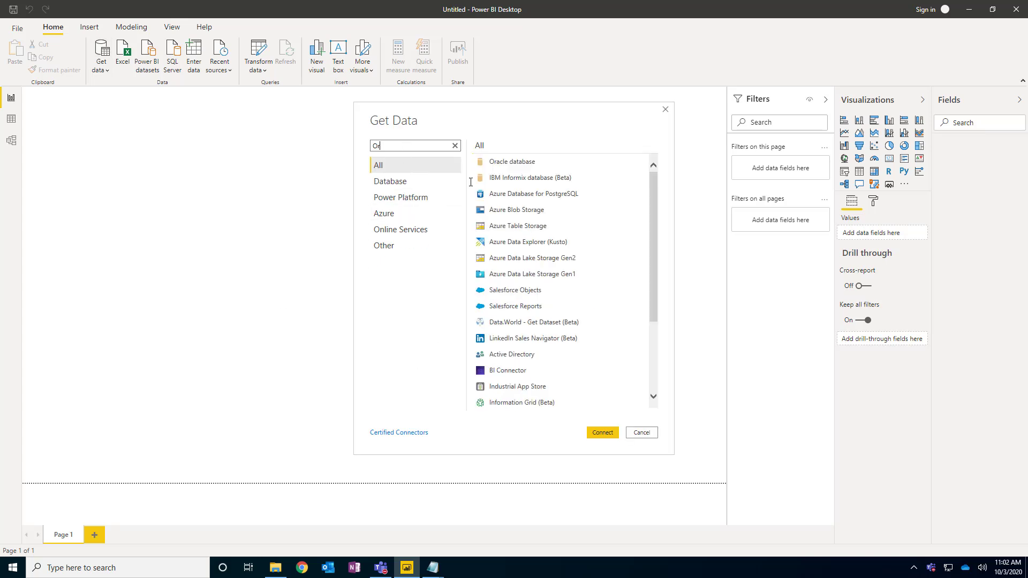
{"action": "left_click", "coordinate": [557, 166]}
{"action": "left_click", "coordinate": [603, 433]}
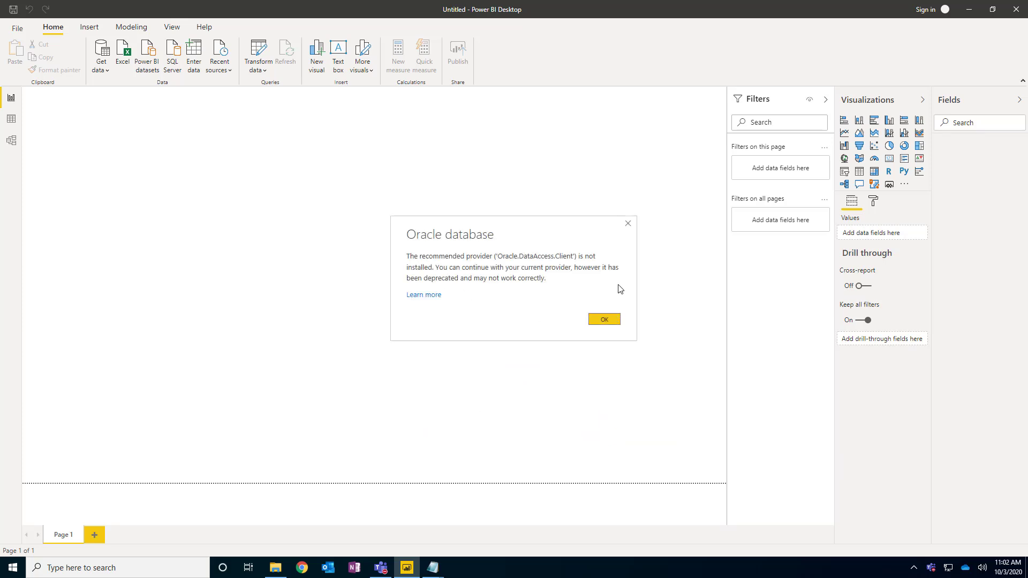
{"action": "left_click", "coordinate": [616, 320]}
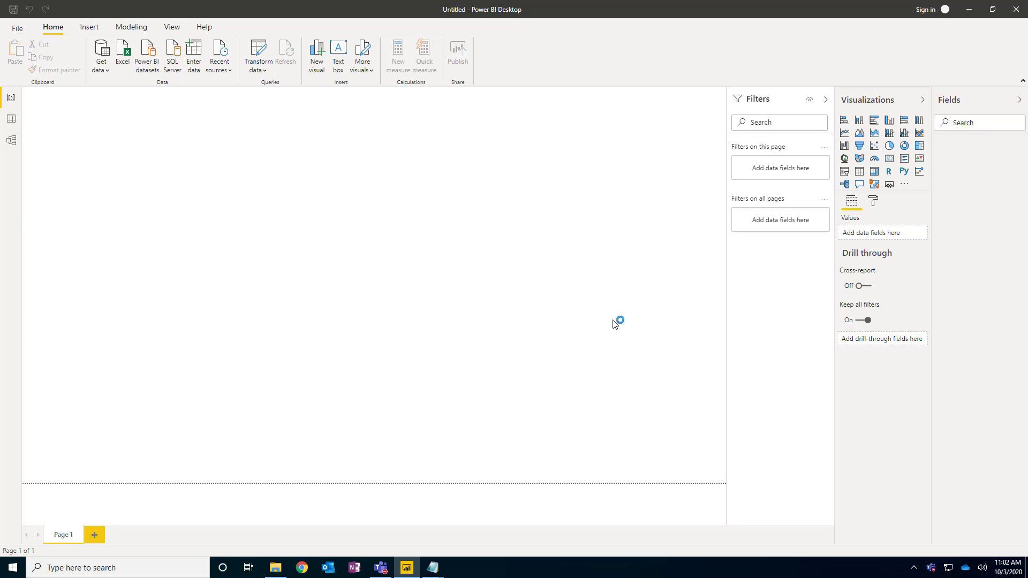
{"action": "left_click", "coordinate": [411, 250]}
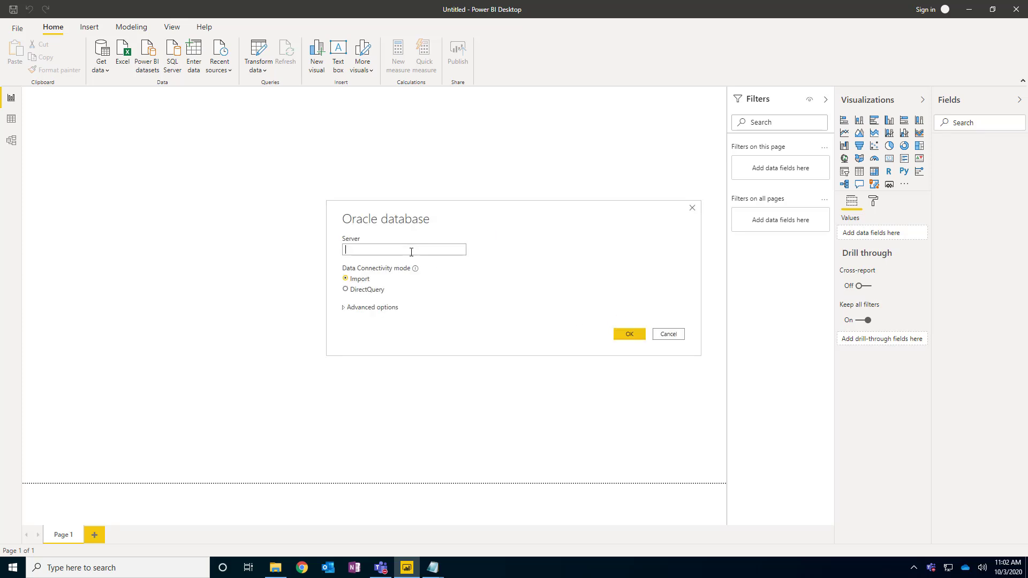
Step: Fill in the Oracle server as one host:1521/SID connection string from the copied parts, keep Import mode and submit it
{"action": "key", "text": "ctrl+v"}
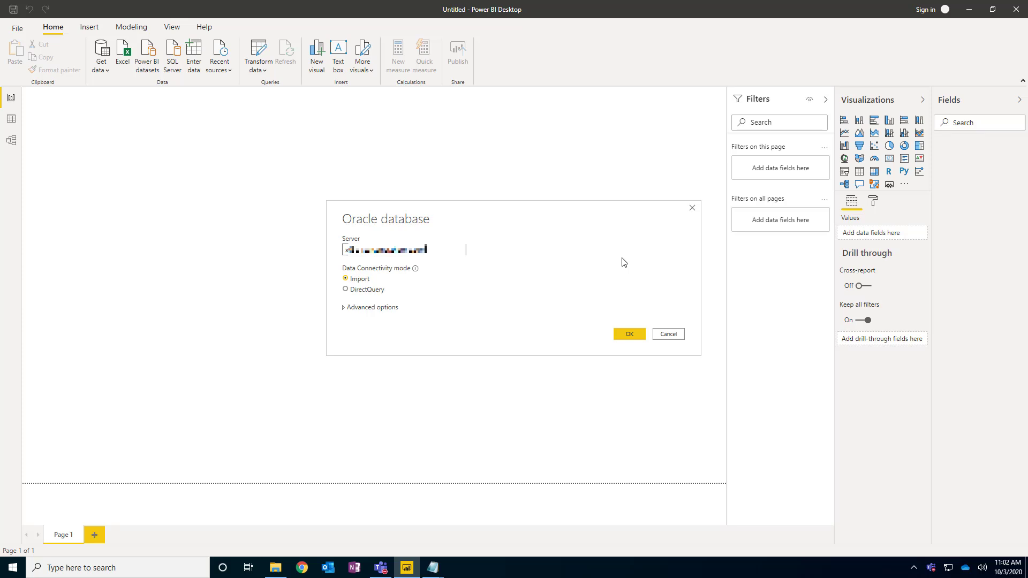
{"action": "type", "text": "/orcl1"}
{"action": "key", "text": "alt+Tab"}
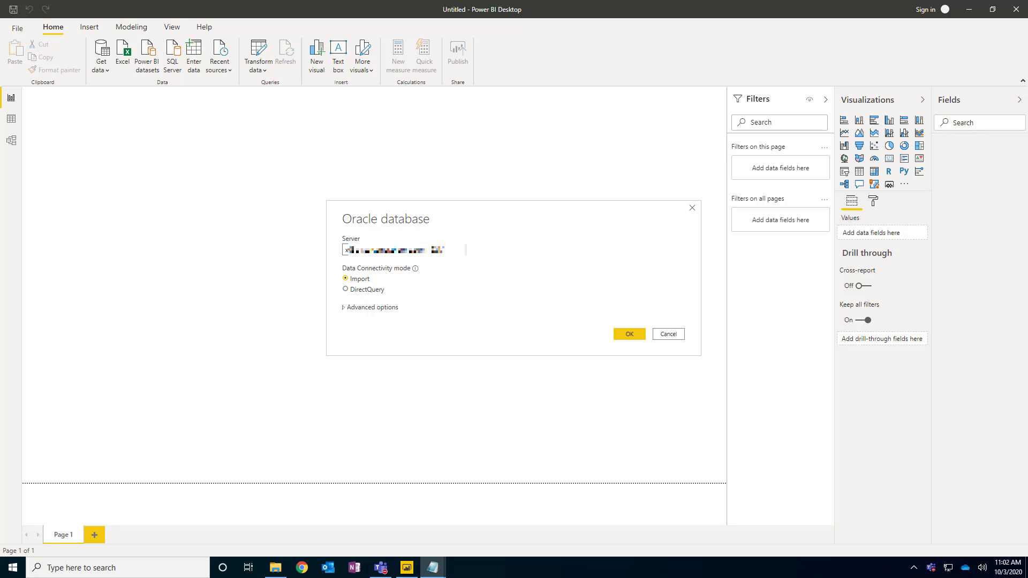
{"action": "left_click", "coordinate": [455, 252]}
{"action": "key", "text": "ctrl+v"}
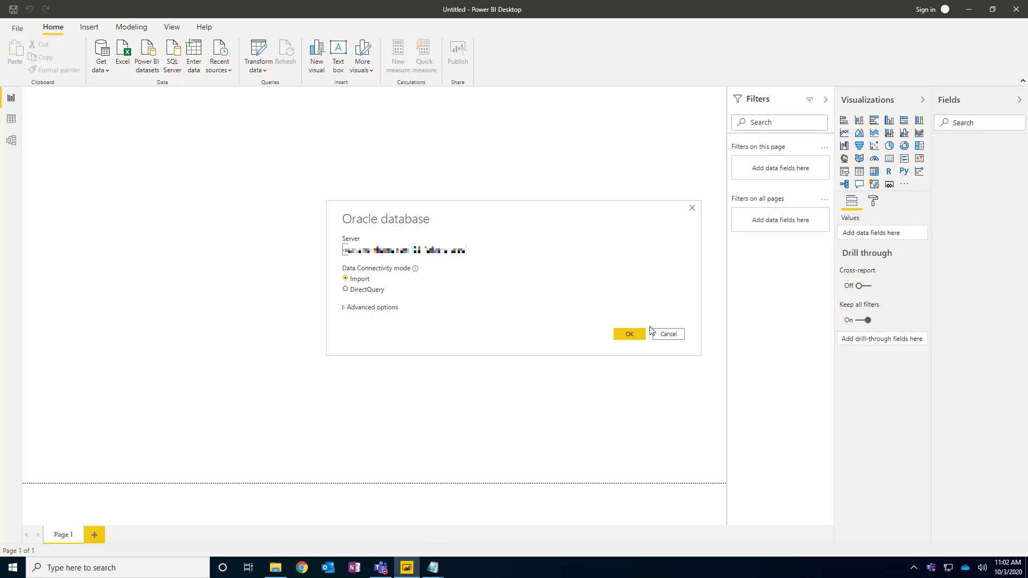
{"action": "left_click", "coordinate": [638, 333]}
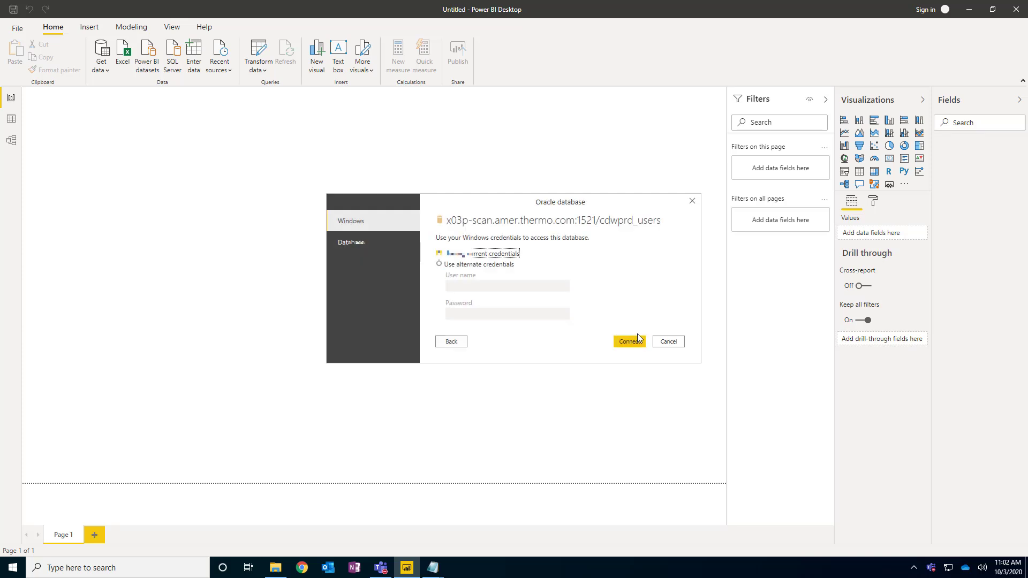
Step: Choose Database authentication, enter the database user name and password, and connect to the Oracle server
{"action": "left_click", "coordinate": [351, 242]}
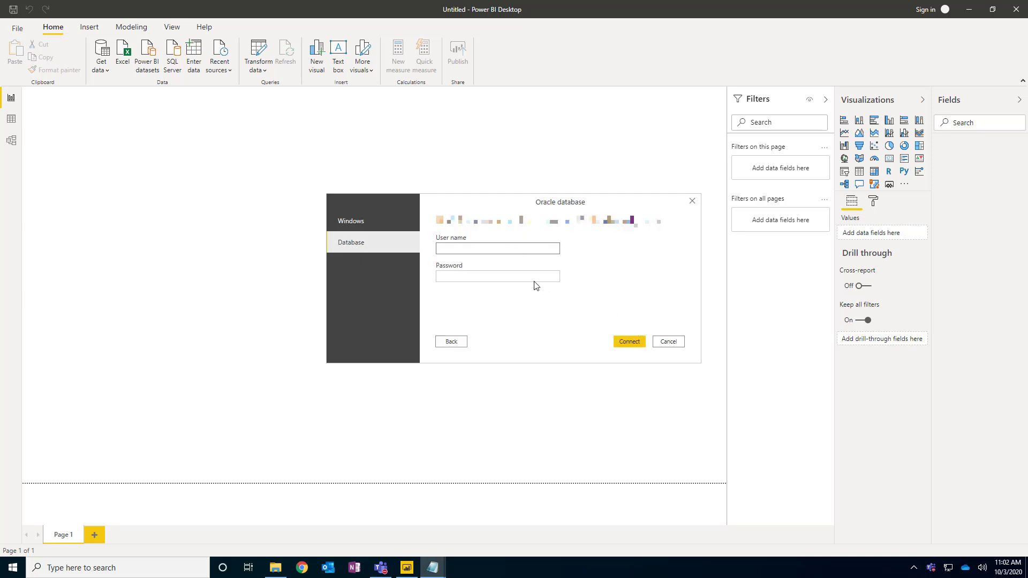
{"action": "left_click", "coordinate": [518, 250]}
{"action": "key", "text": "ctrl+v"}
{"action": "left_click", "coordinate": [444, 277]}
{"action": "key", "text": "ctrl+v"}
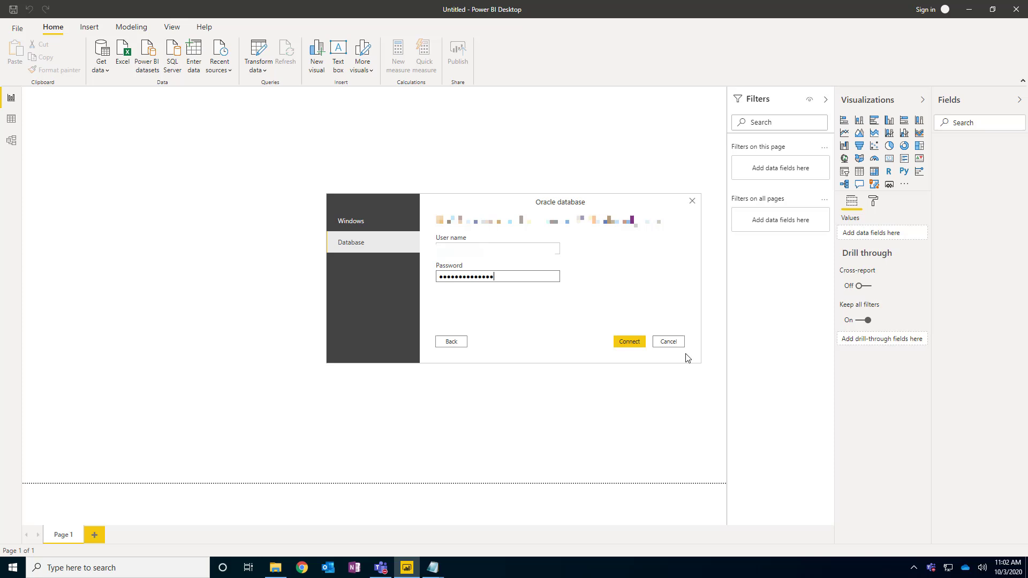
{"action": "left_click", "coordinate": [629, 342]}
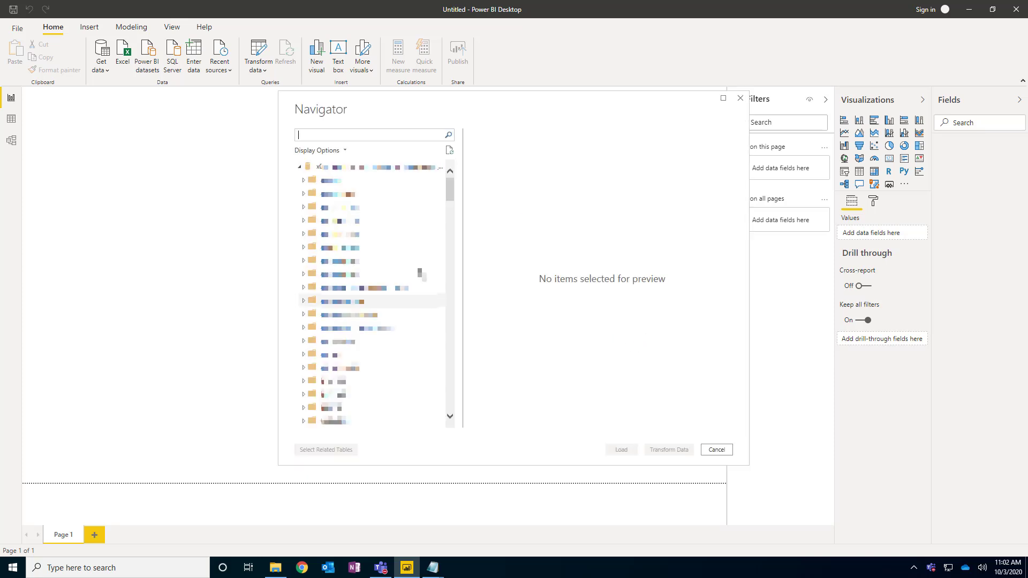
Step: Look through the Oracle schema folders in the Navigator and expand the first one below the server
{"action": "scroll", "coordinate": [418, 271], "scroll_direction": "down", "scroll_amount": 5}
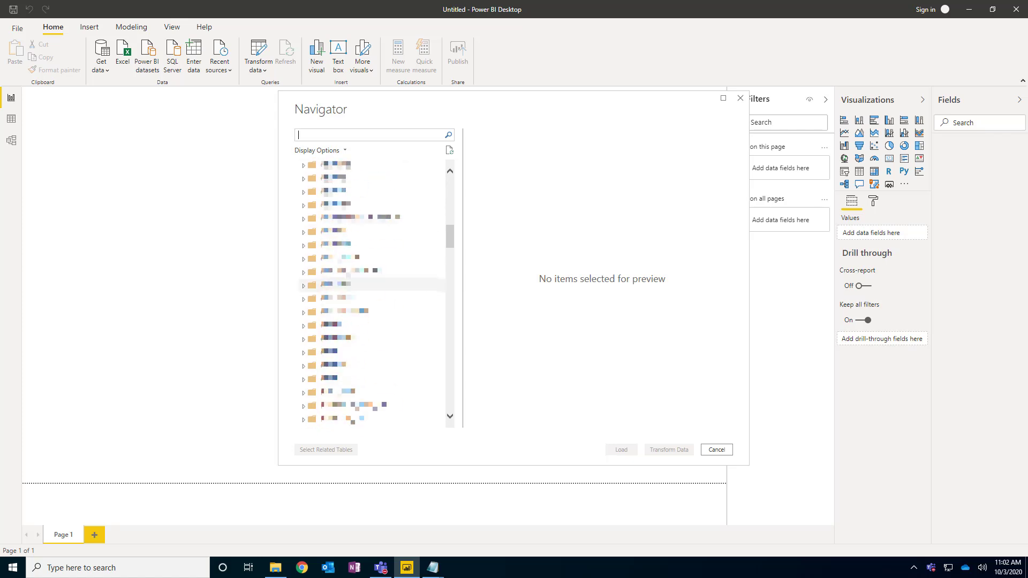
{"action": "scroll", "coordinate": [410, 257], "scroll_direction": "up", "scroll_amount": 2}
{"action": "scroll", "coordinate": [410, 257], "scroll_direction": "up", "scroll_amount": 4}
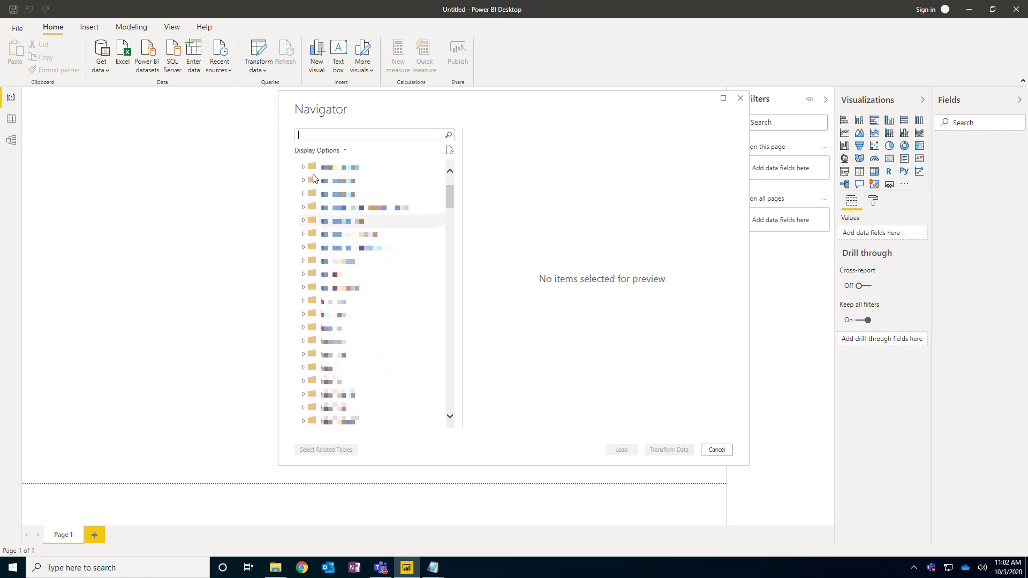
{"action": "left_click", "coordinate": [304, 182]}
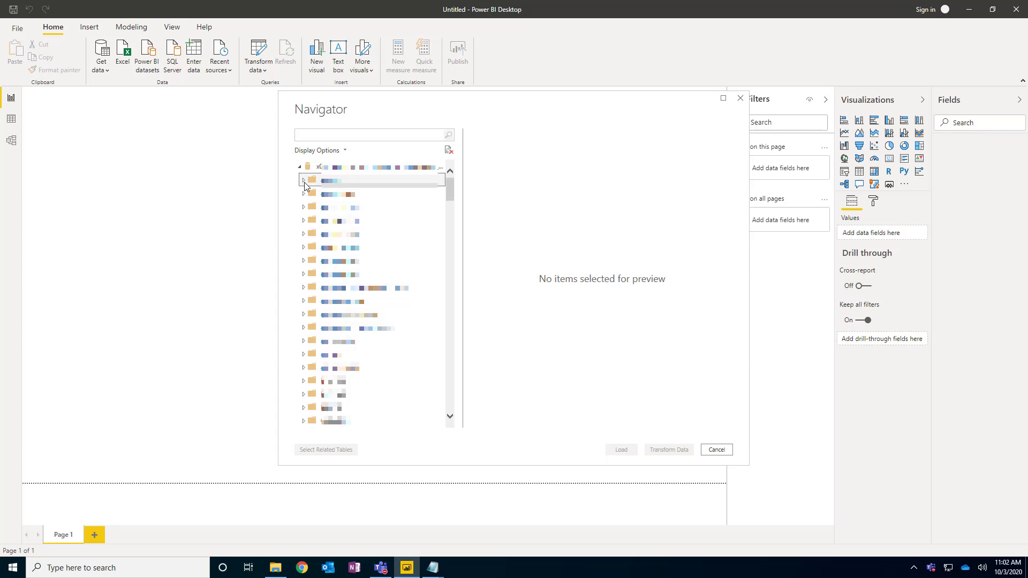